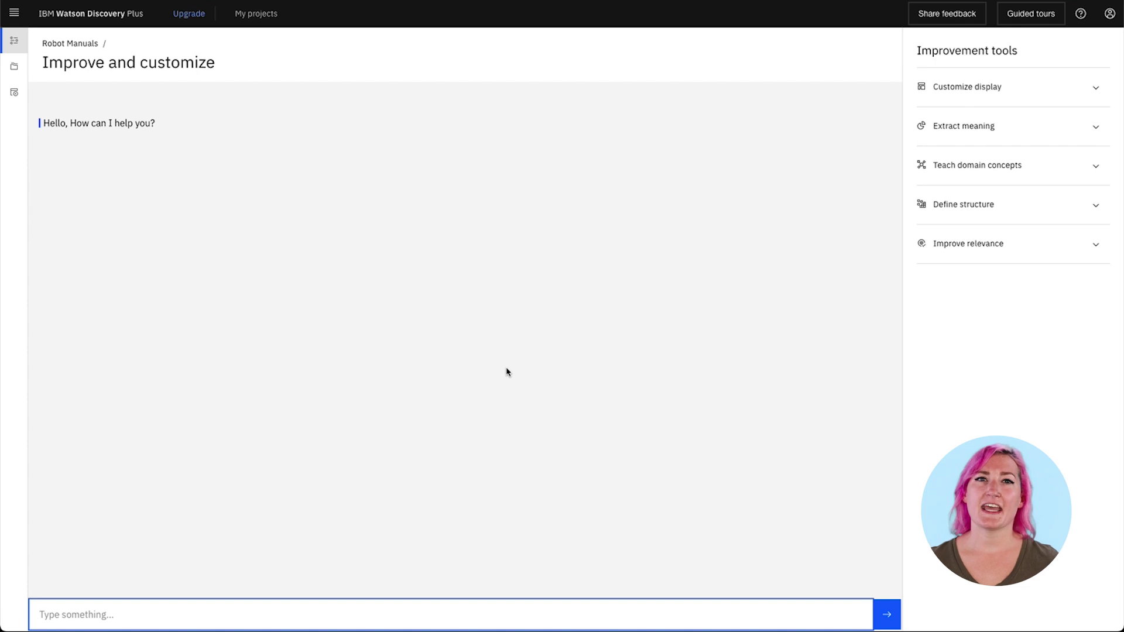
# Test the Robot Manuals project by asking "How do I change the filter?" and "How often should I change the mopping pad?"
pyautogui.write('he filter?')
pyautogui.press('Return')
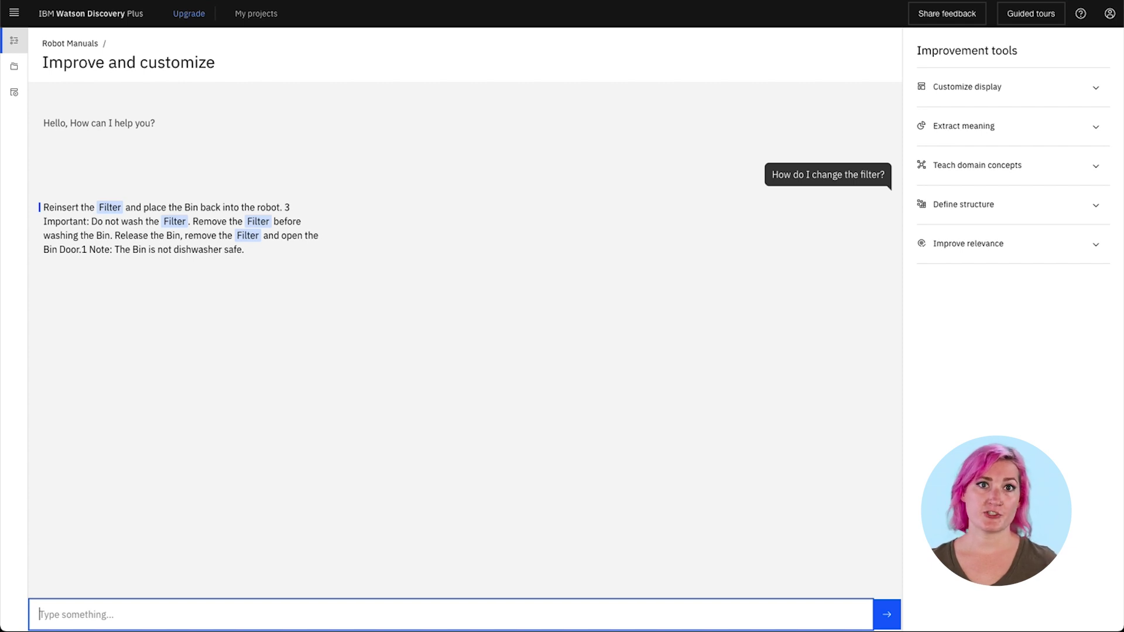
pyautogui.write('How often s')
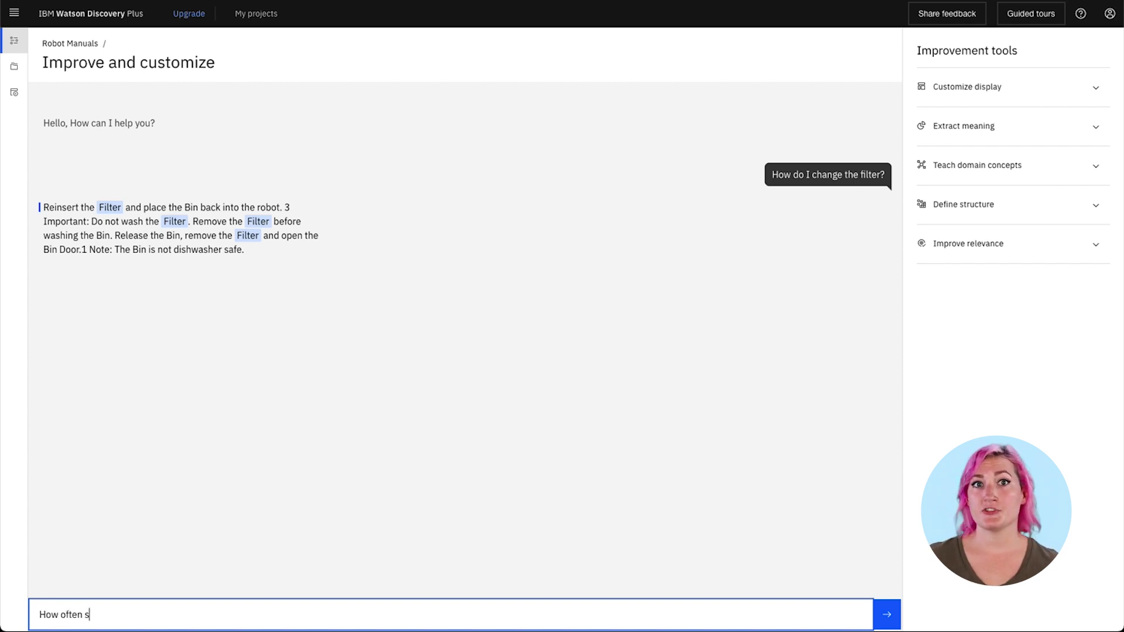
pyautogui.write('hould I change the mopping pad?')
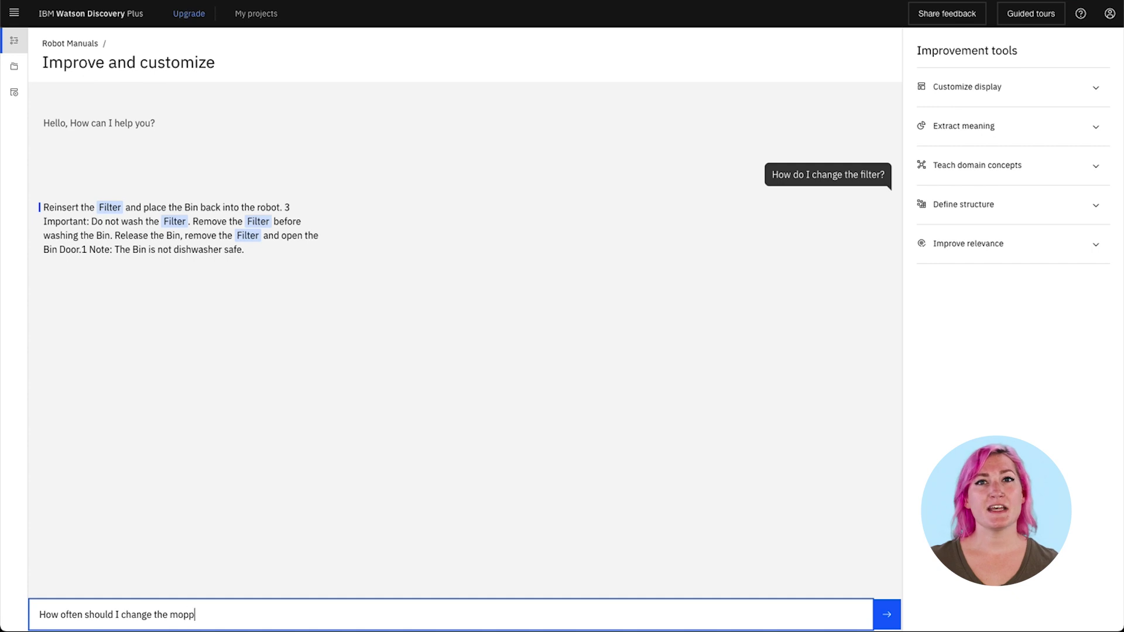
pyautogui.press('Return')
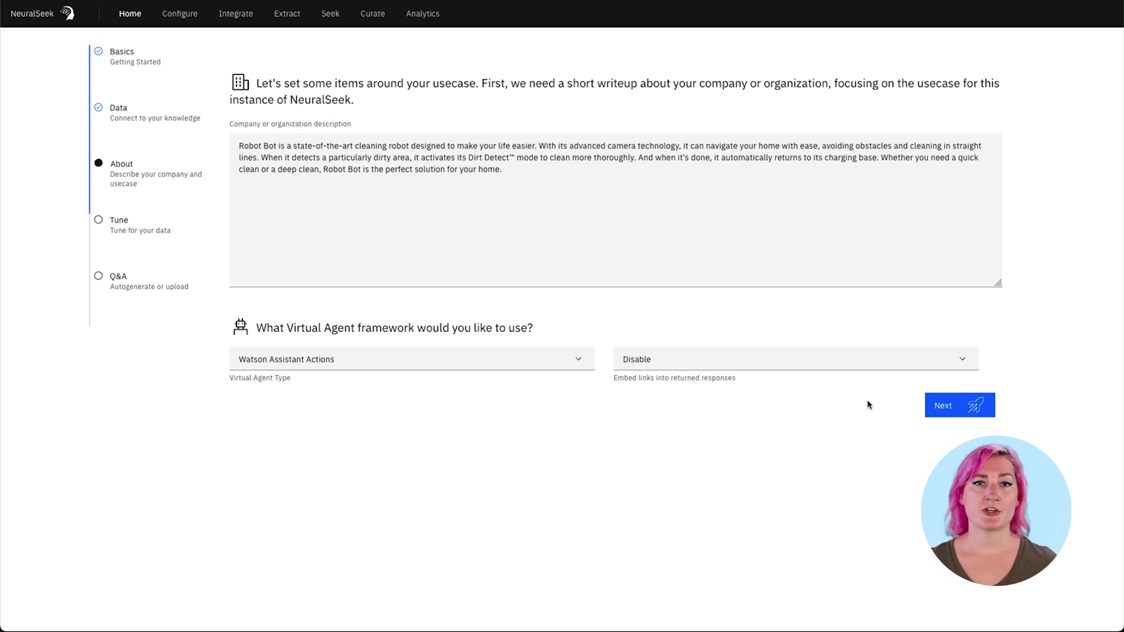
# In NeuralSeek, accept the company description and the preset data tuning options, and auto-generate the test questions
pyautogui.click(958, 415)
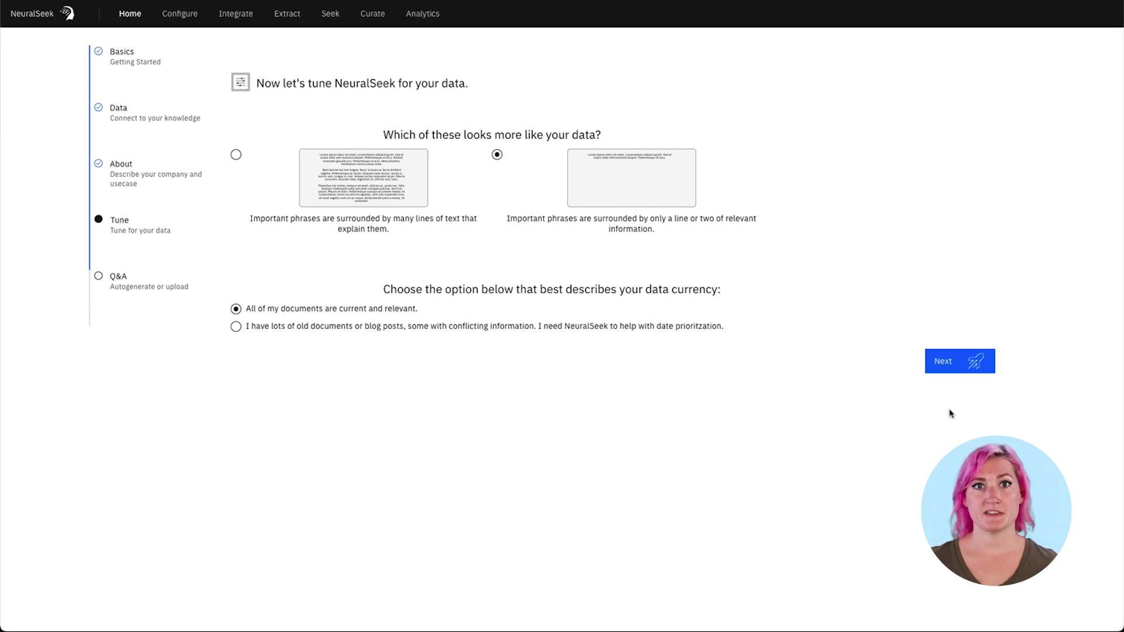
pyautogui.click(987, 362)
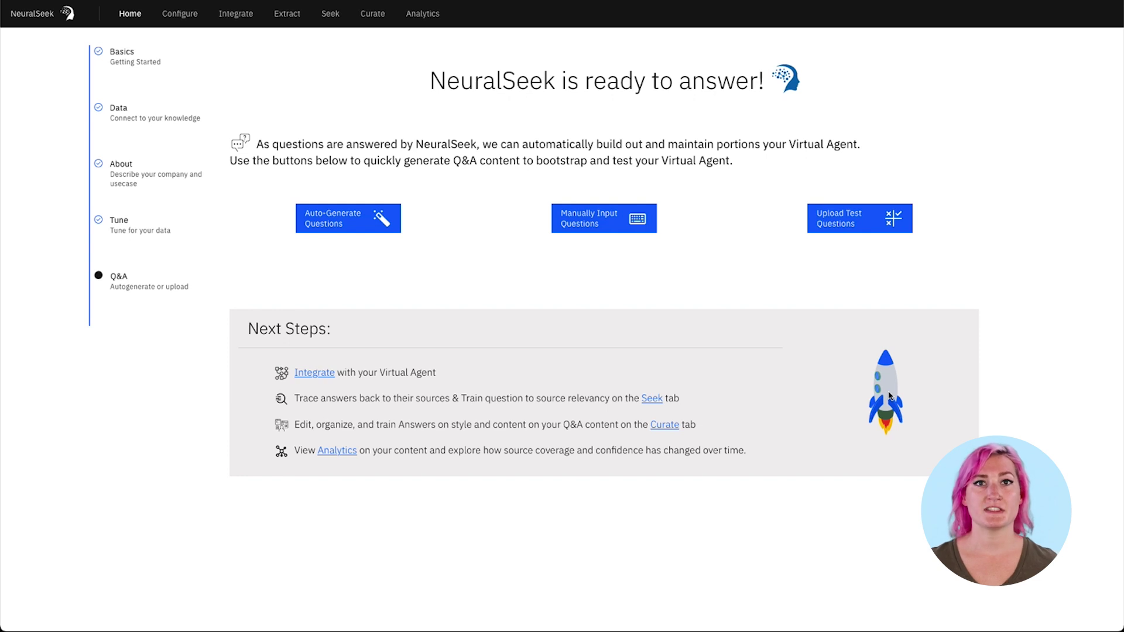
pyautogui.click(352, 219)
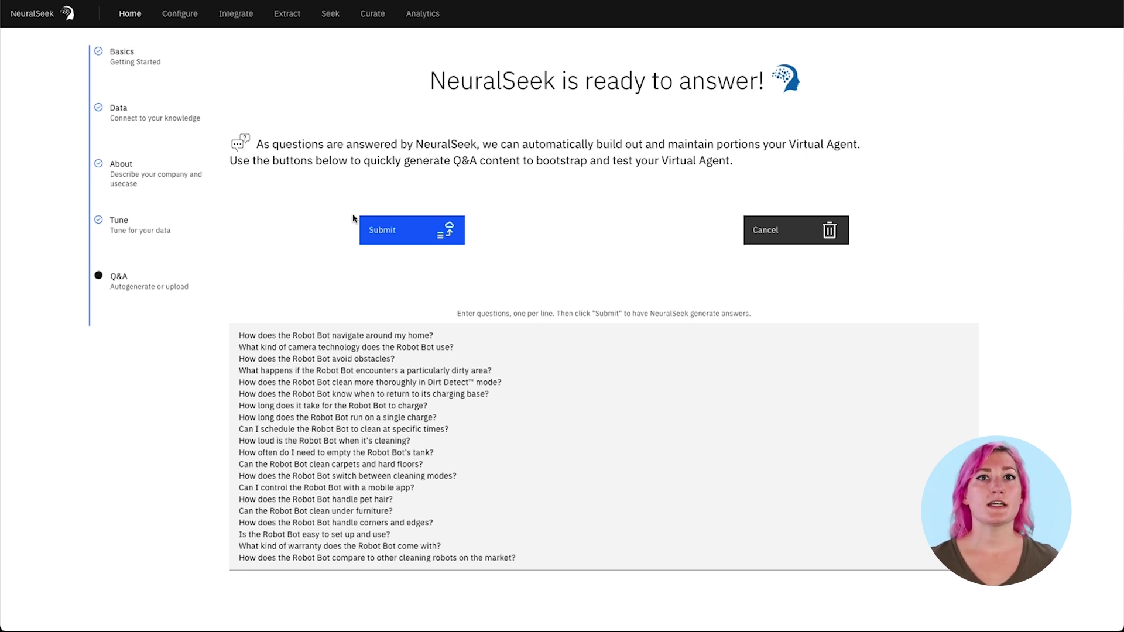
# Copy the API key from NeuralSeek's Watson custom extension instructions and download the custom extension OpenAPI file
pyautogui.click(246, 18)
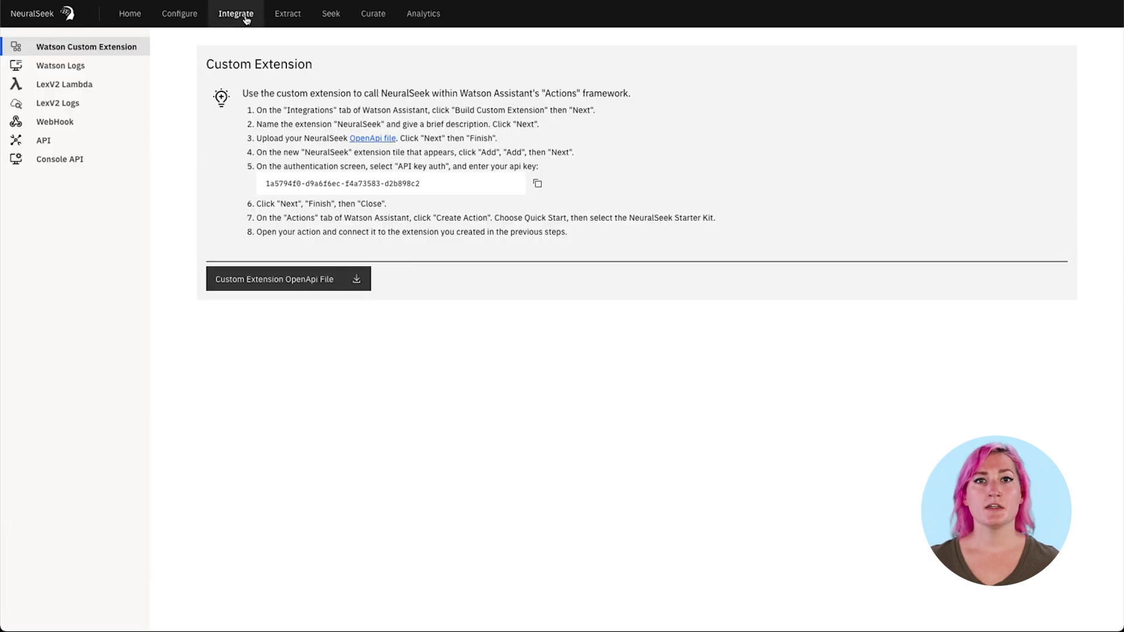
pyautogui.click(537, 184)
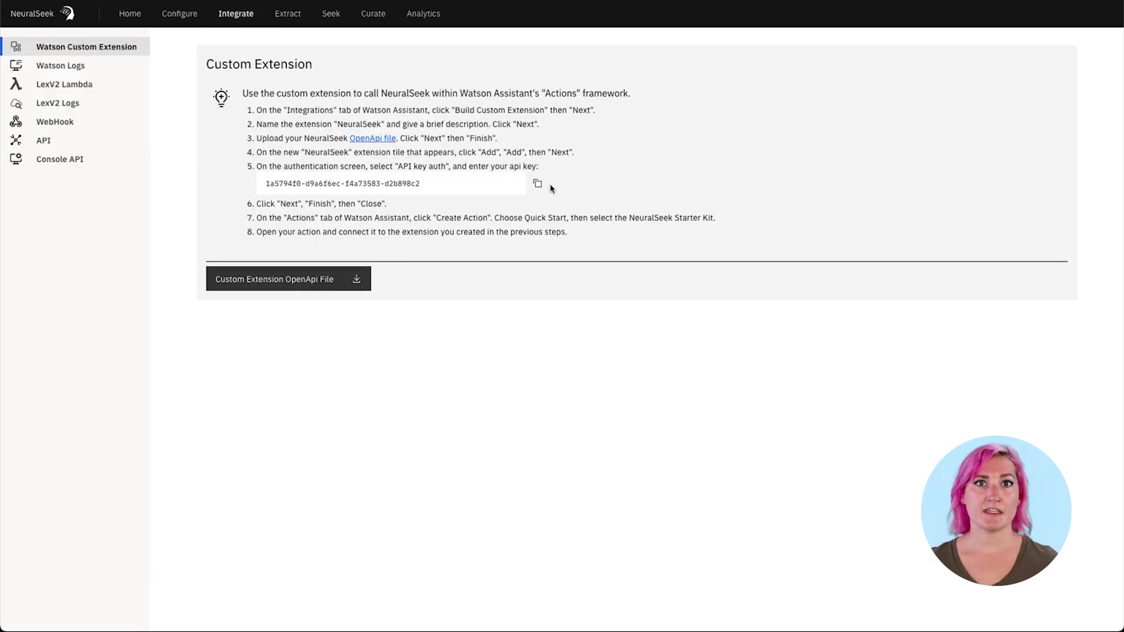
pyautogui.click(356, 280)
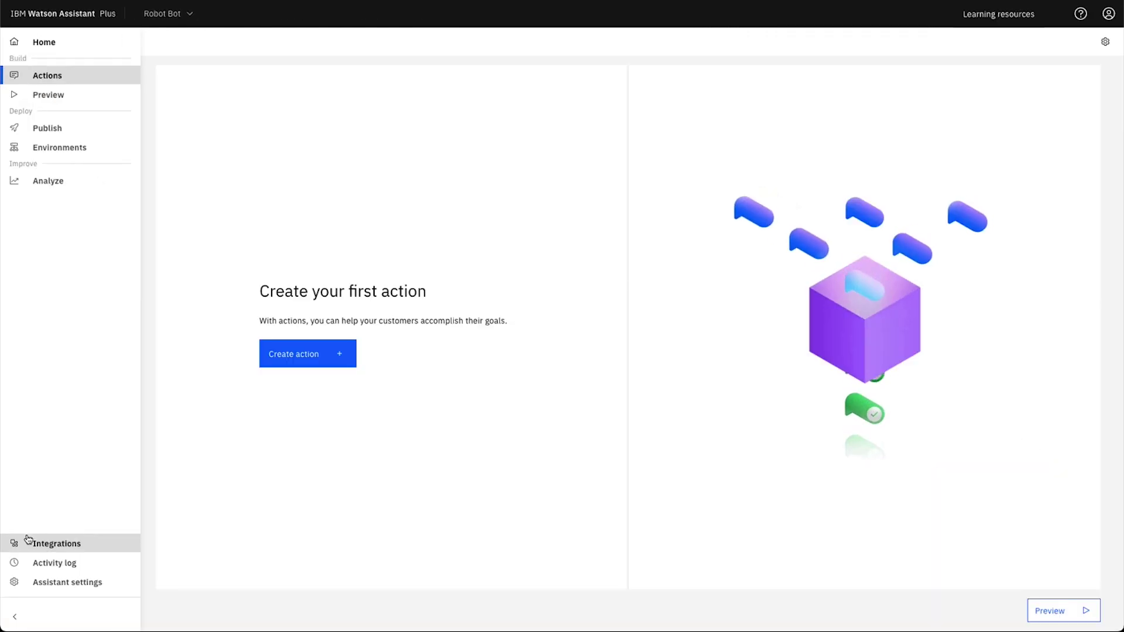
# In Watson Assistant, start building a custom extension integration and name it Robot Bot Extension
pyautogui.click(33, 543)
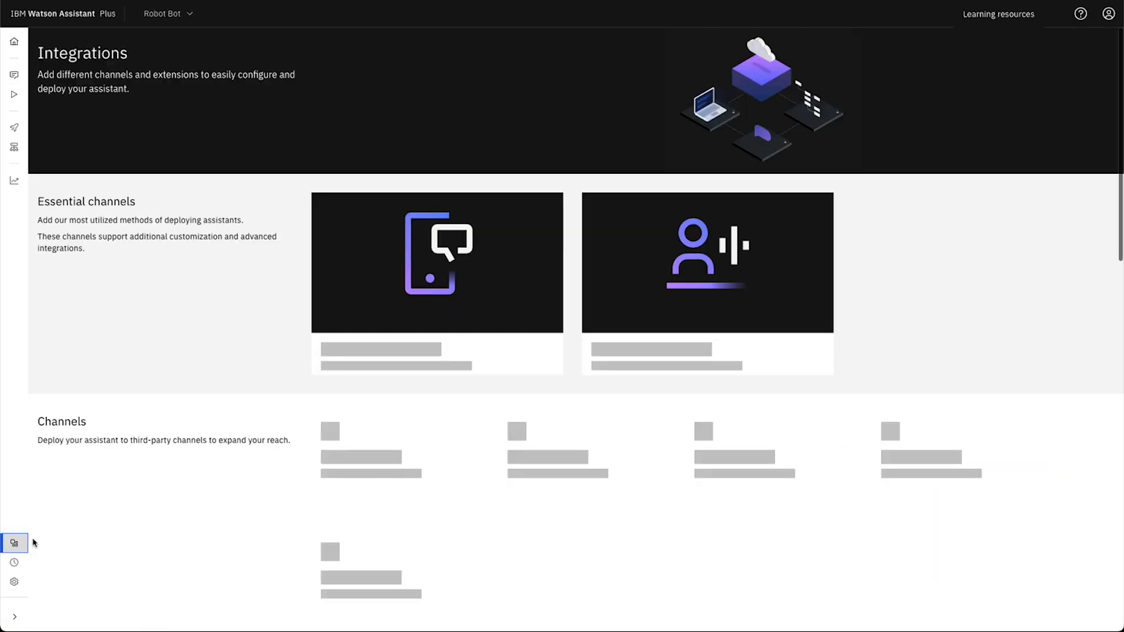
pyautogui.scroll(-3, 229, 373)
pyautogui.scroll(-3, 231, 375)
pyautogui.click(156, 371)
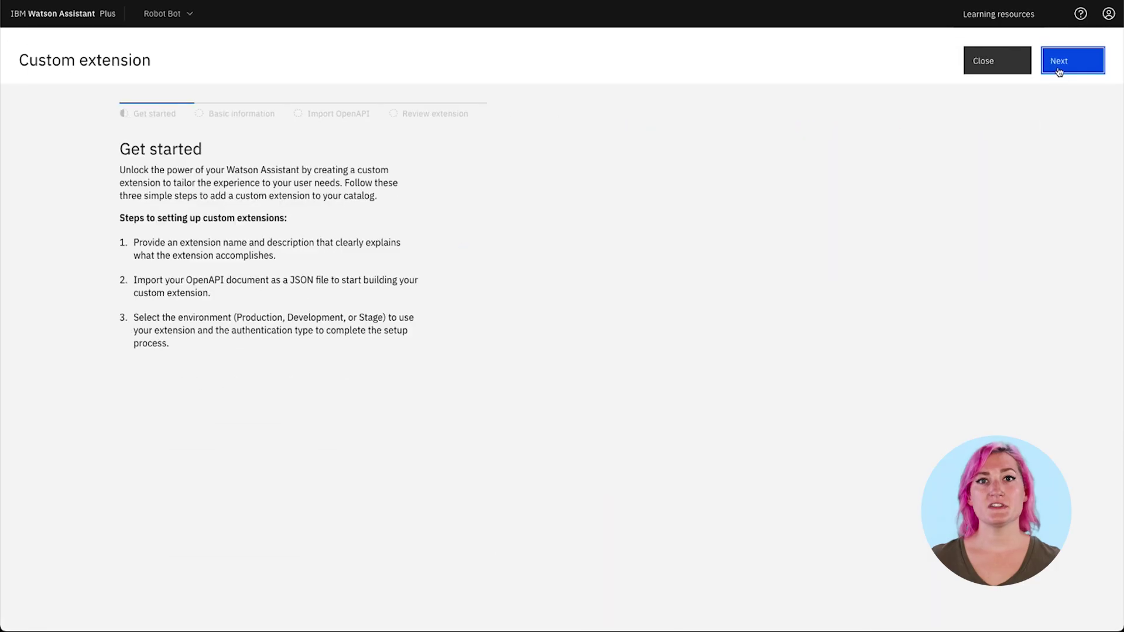
pyautogui.click(1058, 60)
pyautogui.click(336, 235)
pyautogui.write('Robot Bot Extension')
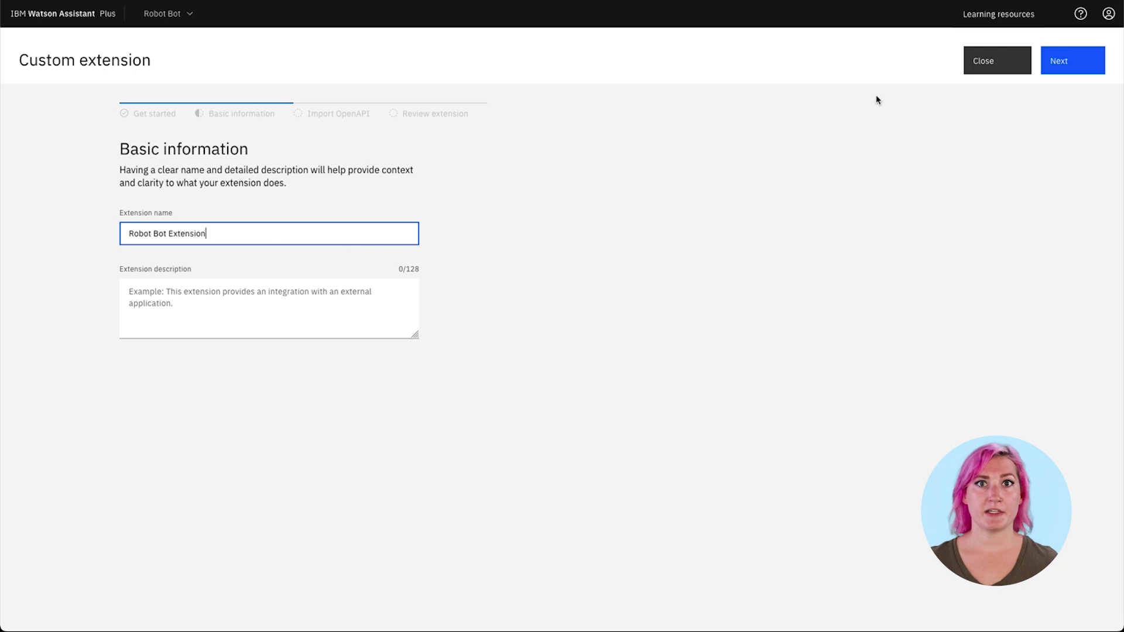
pyautogui.click(1058, 60)
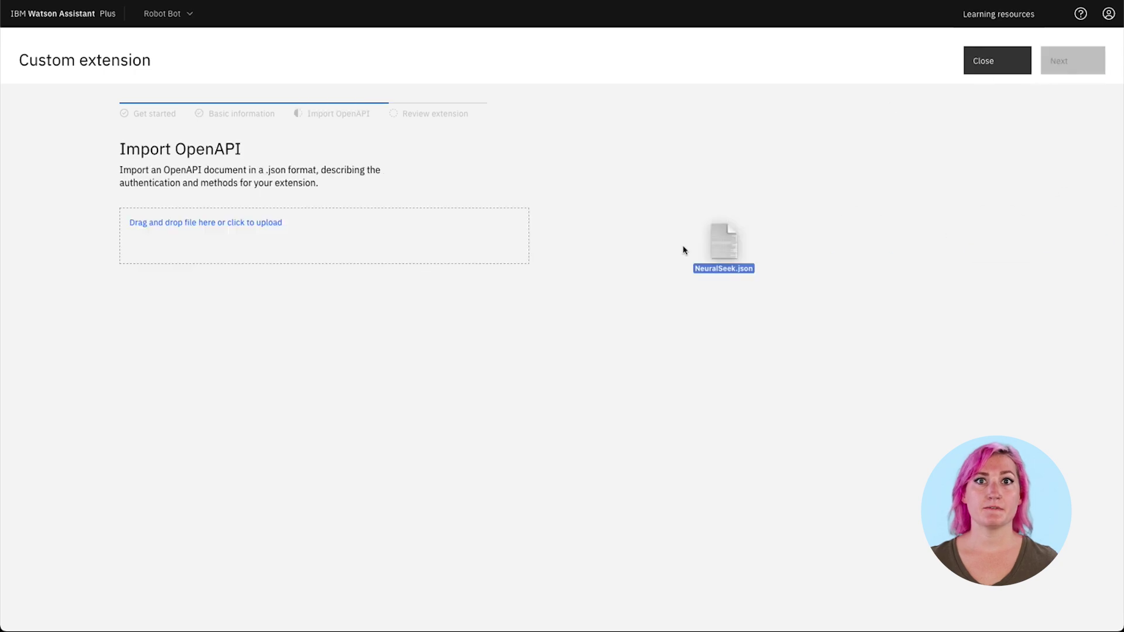
# Import NeuralSeek.json as the extension's OpenAPI document and finish creating the extension
pyautogui.moveTo(684, 248); pyautogui.dragTo(294, 234)
pyautogui.click(1068, 61)
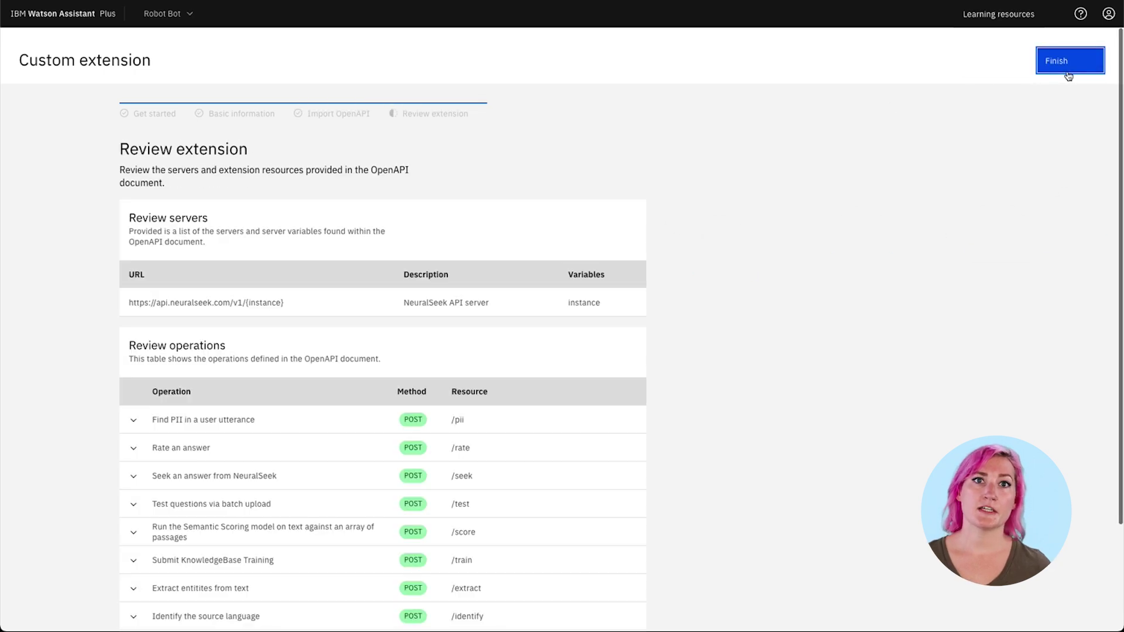
pyautogui.click(1068, 71)
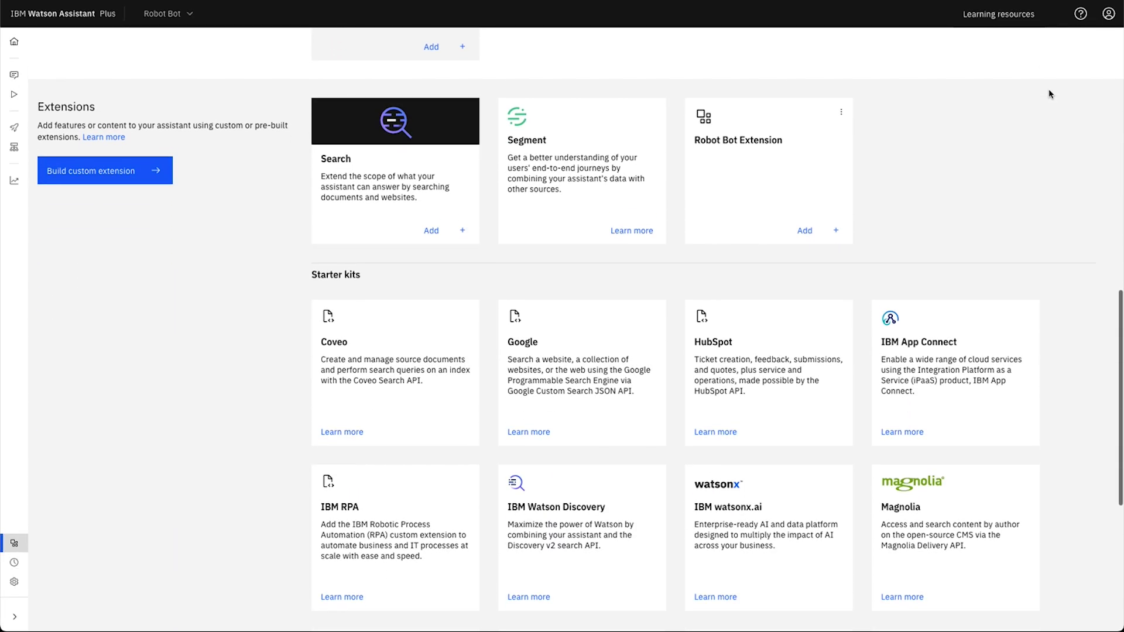
# Add the Robot Bot Extension to the assistant and proceed to its authentication settings
pyautogui.click(812, 230)
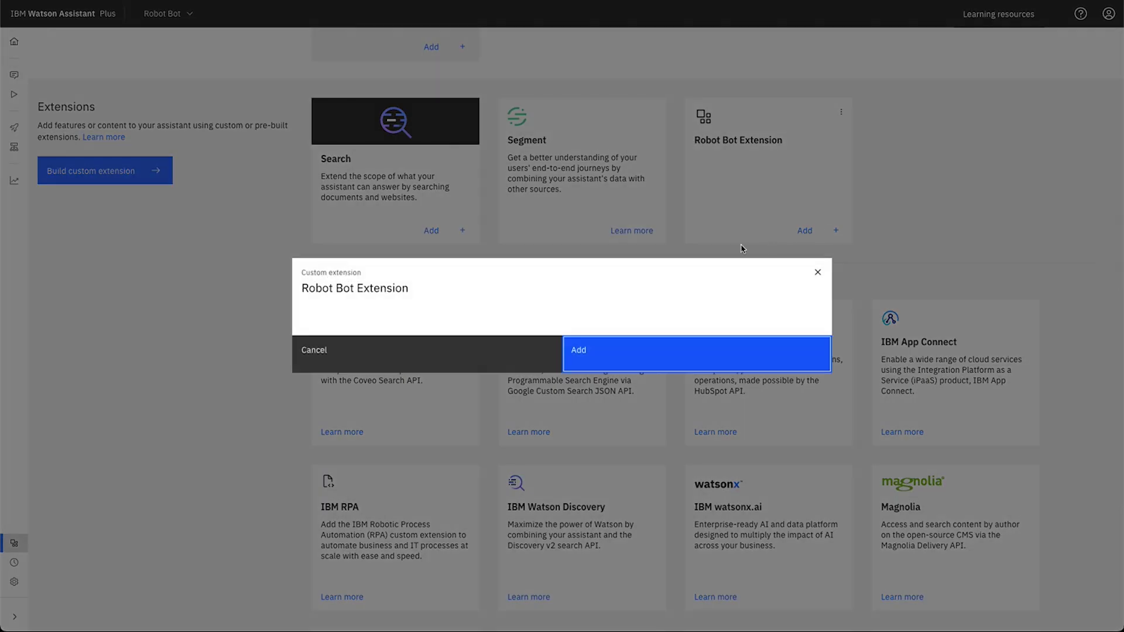
pyautogui.click(661, 359)
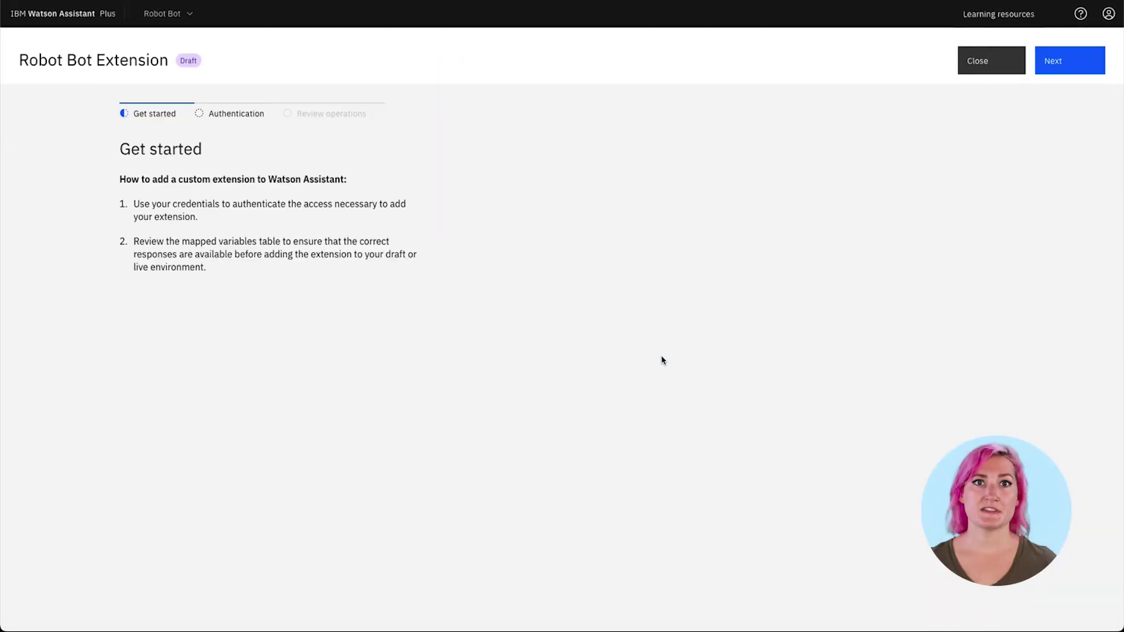
pyautogui.click(1050, 66)
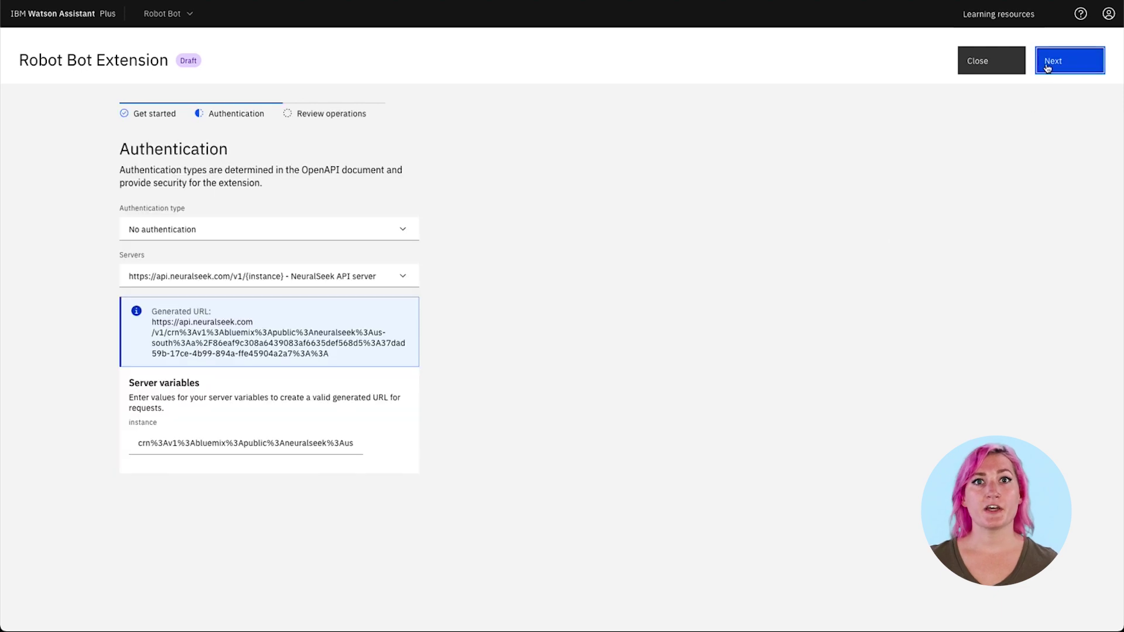
# Set the extension's authentication type to API key auth, paste the NeuralSeek API key, and complete the setup
pyautogui.click(386, 240)
pyautogui.click(357, 272)
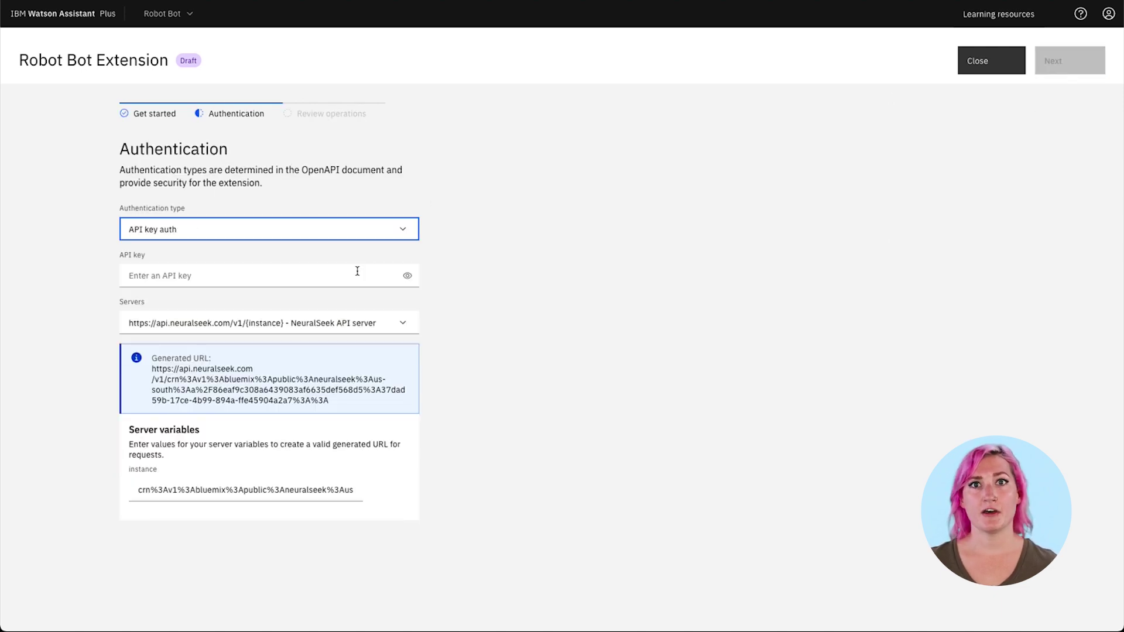
pyautogui.click(357, 271)
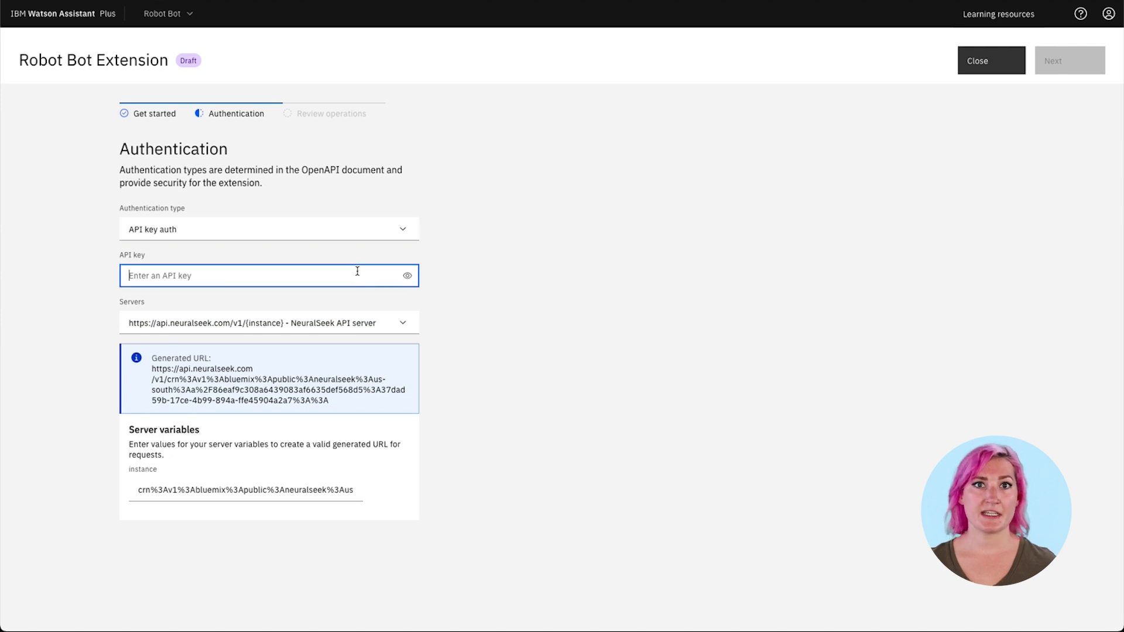
pyautogui.hotkey('ctrl', 'v')
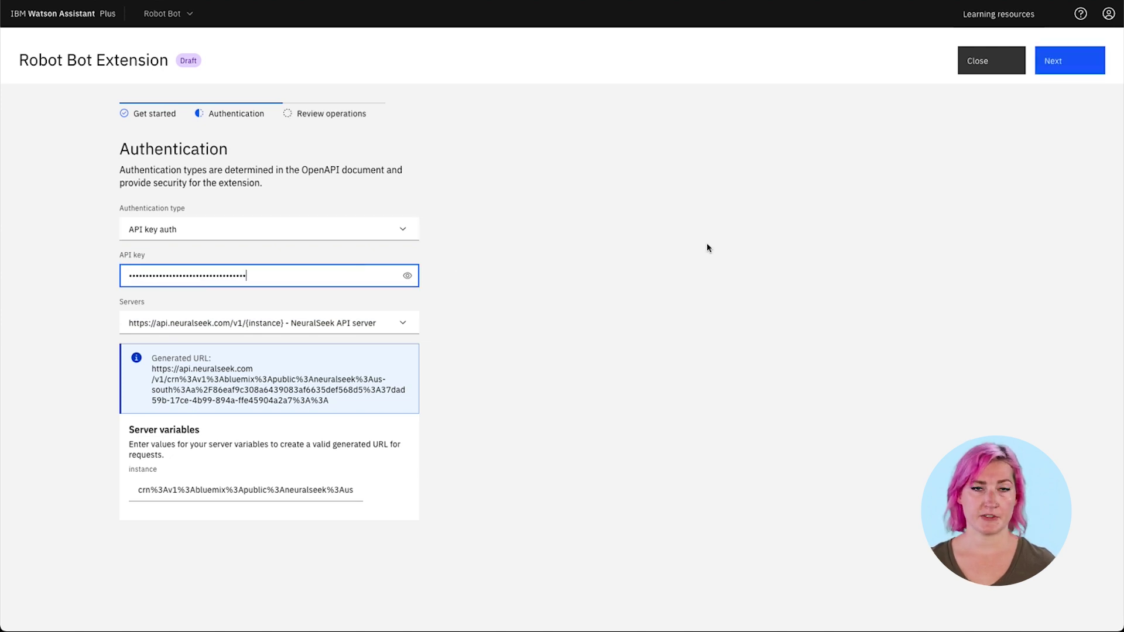
pyautogui.click(1093, 62)
pyautogui.click(1094, 62)
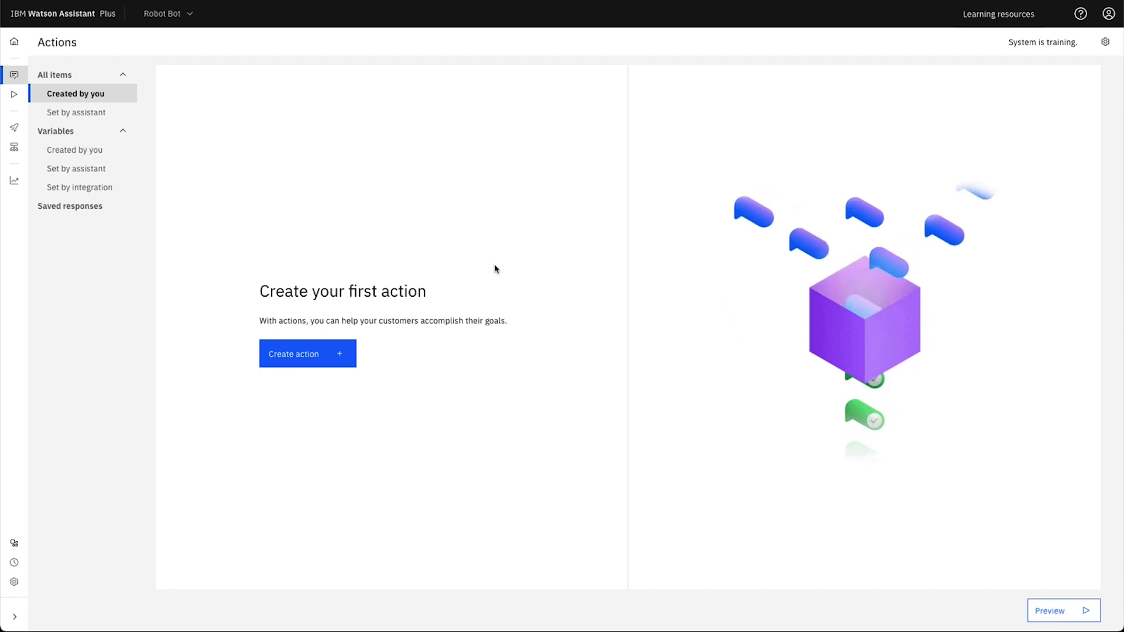
# Create an action from the quick start templates by selecting and adding the NeuralSeek starter kit
pyautogui.click(306, 355)
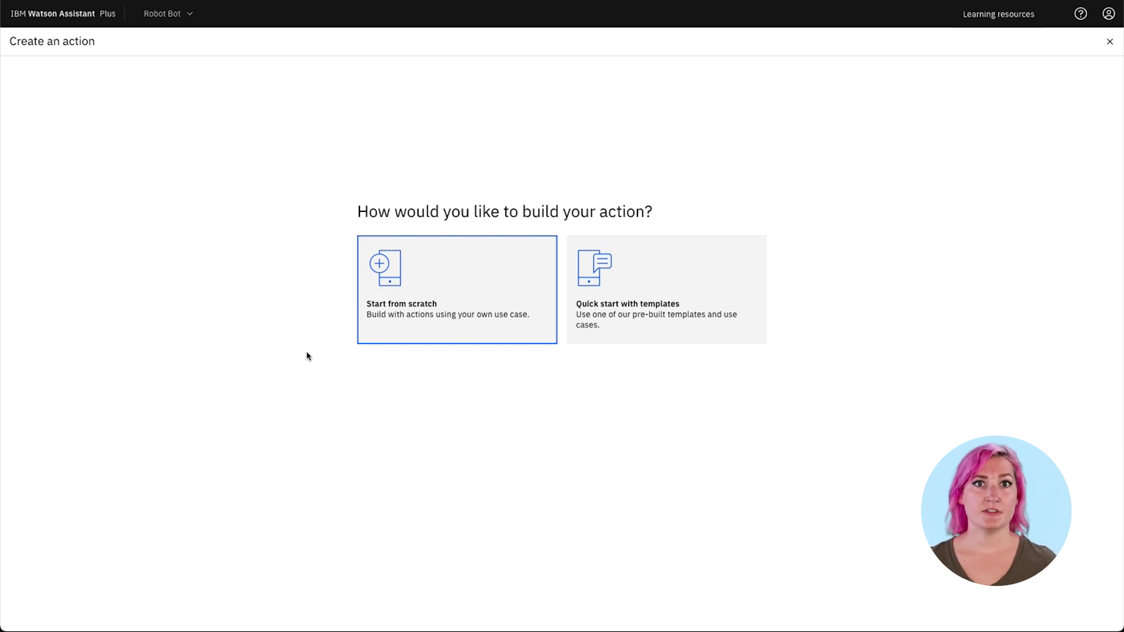
pyautogui.click(700, 298)
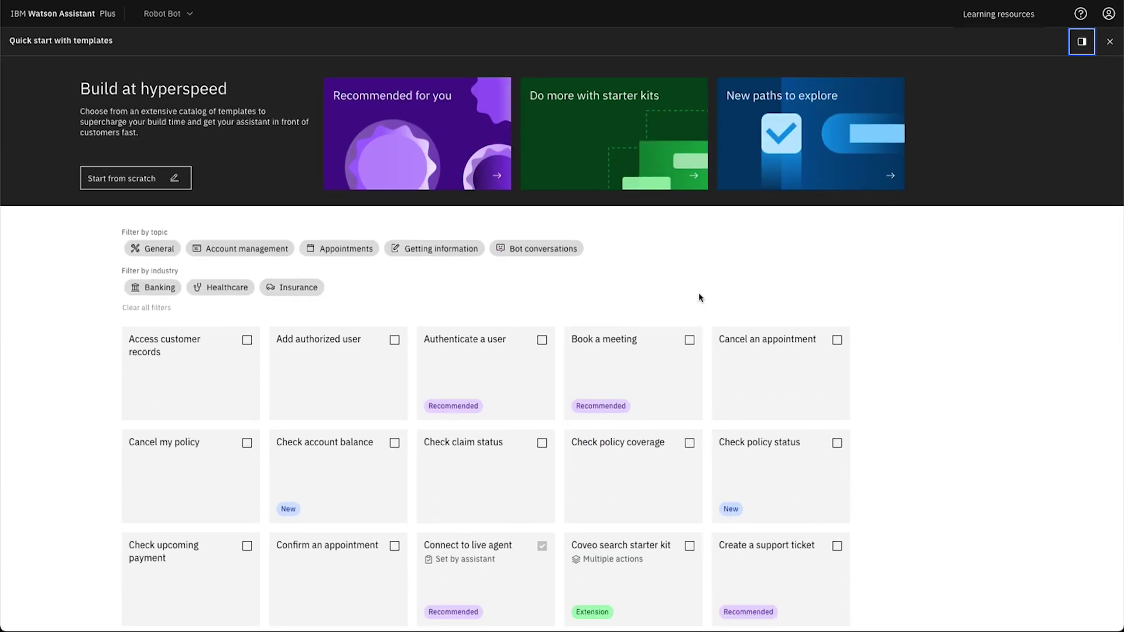
pyautogui.scroll(-6, 1041, 379)
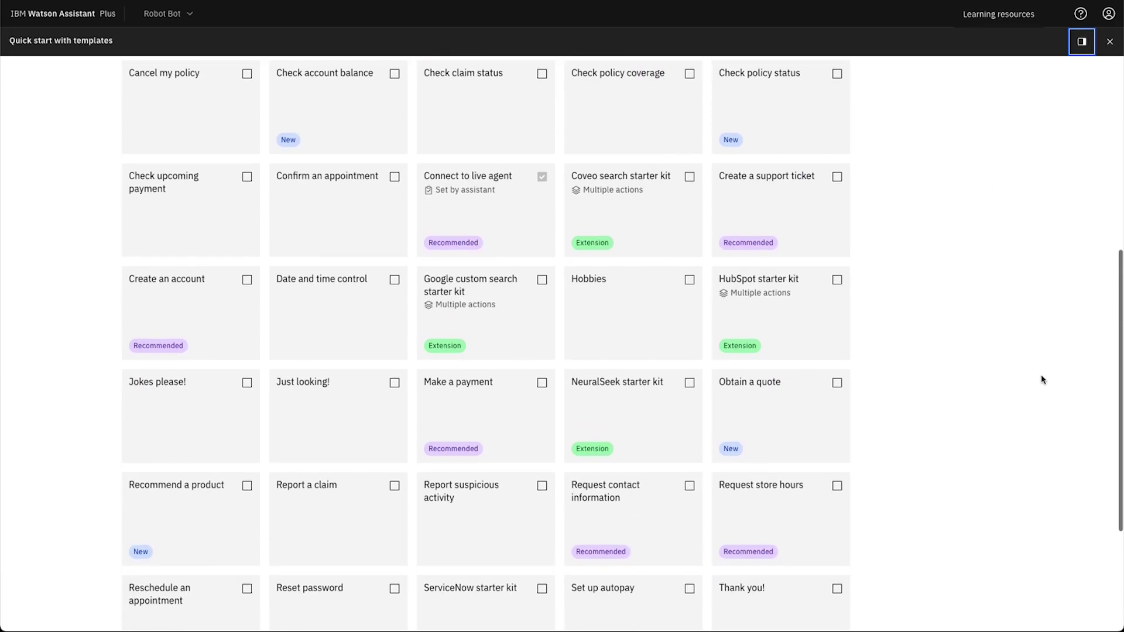
pyautogui.scroll(-2, 1041, 380)
pyautogui.click(680, 267)
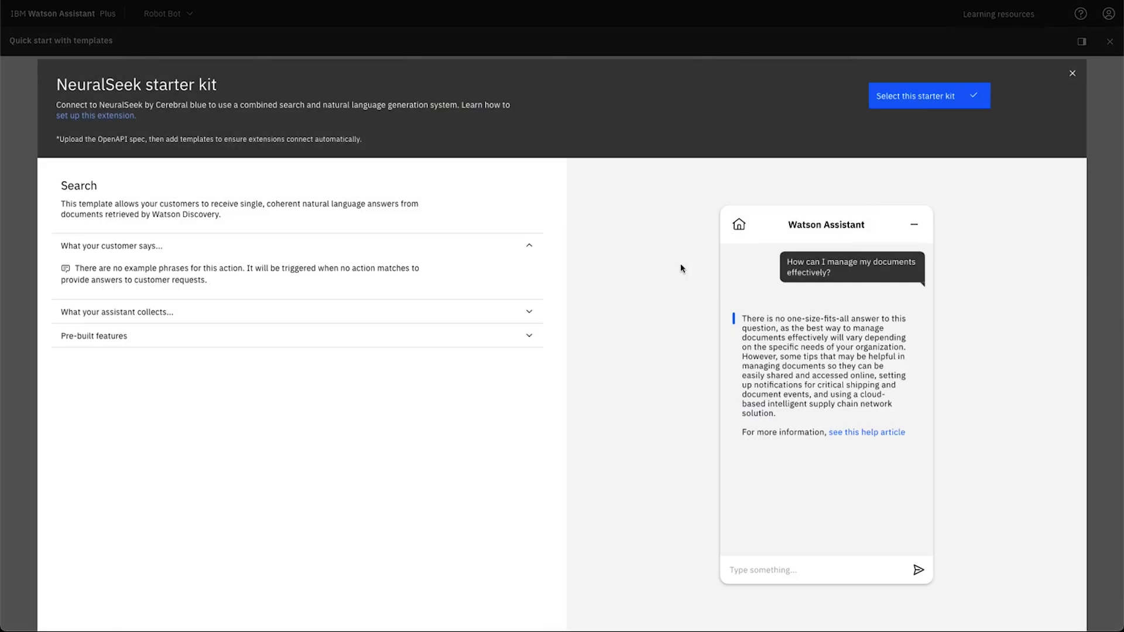
pyautogui.click(915, 104)
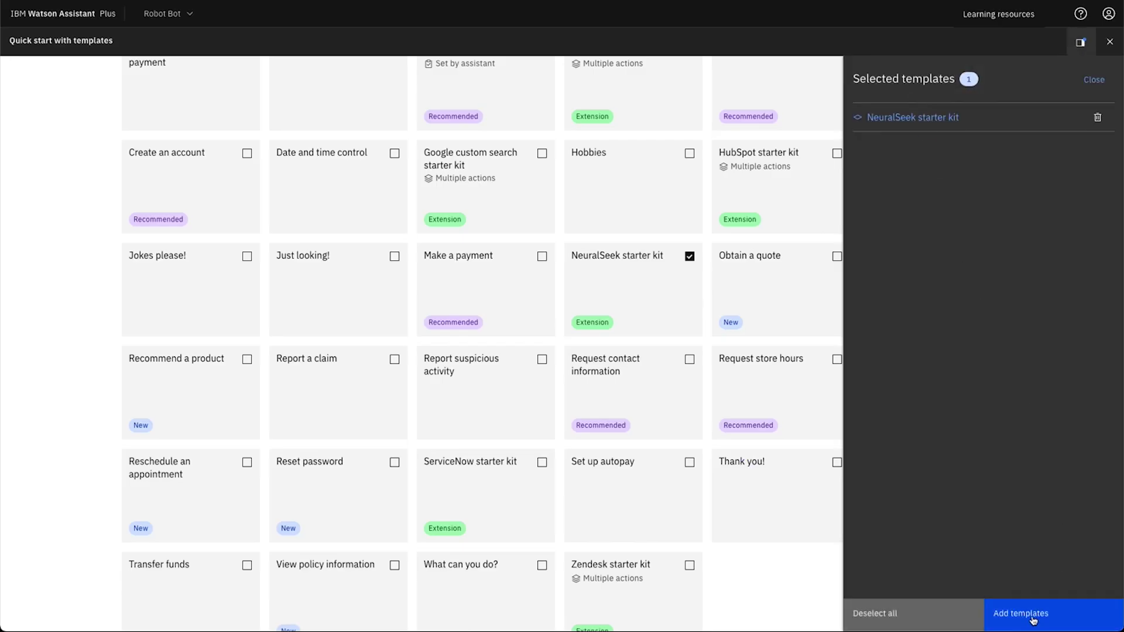
pyautogui.click(1021, 614)
# In step 3 of the NeuralSeek search action, choose the Robot Bot extension and the operation "Seek an answer from NeuralSeek"
pyautogui.click(257, 153)
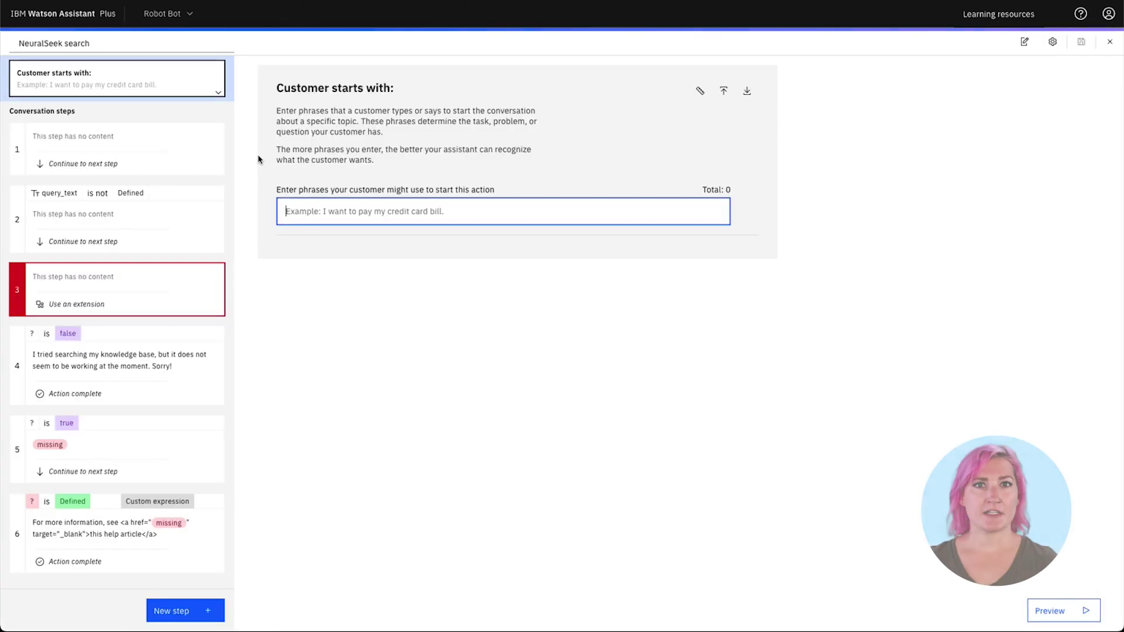
pyautogui.click(161, 284)
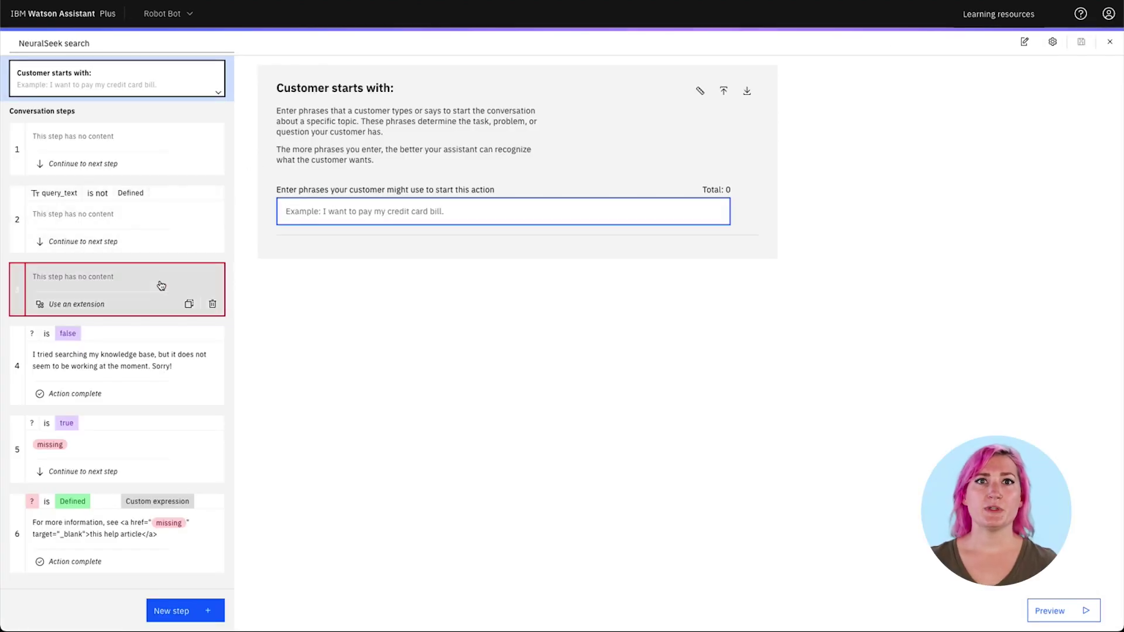
pyautogui.click(294, 514)
pyautogui.click(432, 188)
pyautogui.click(418, 213)
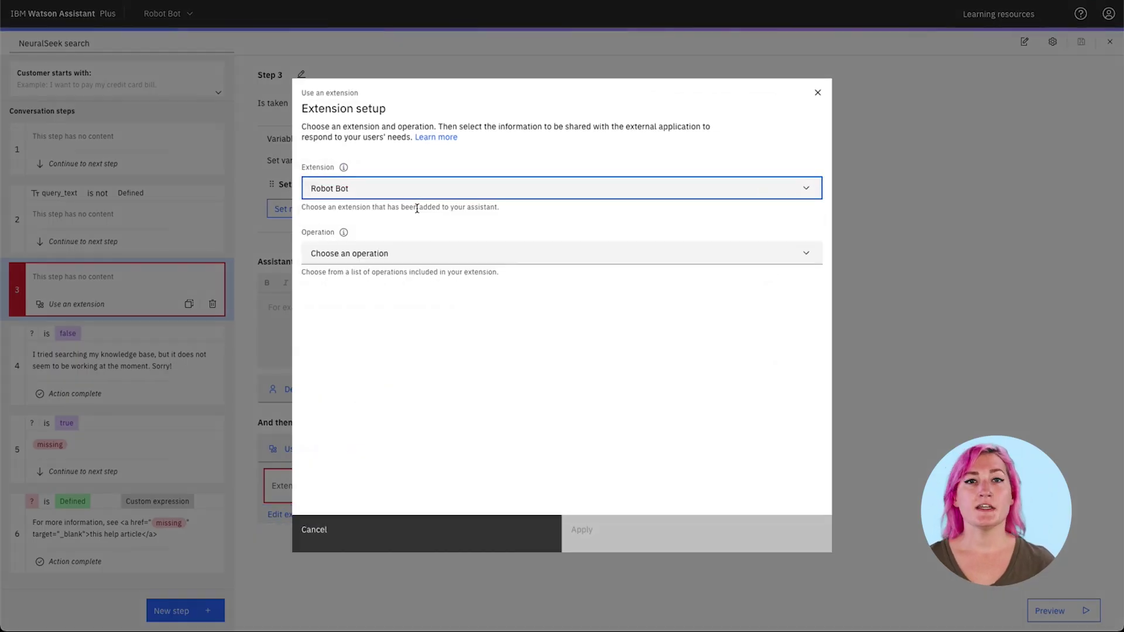
pyautogui.click(407, 261)
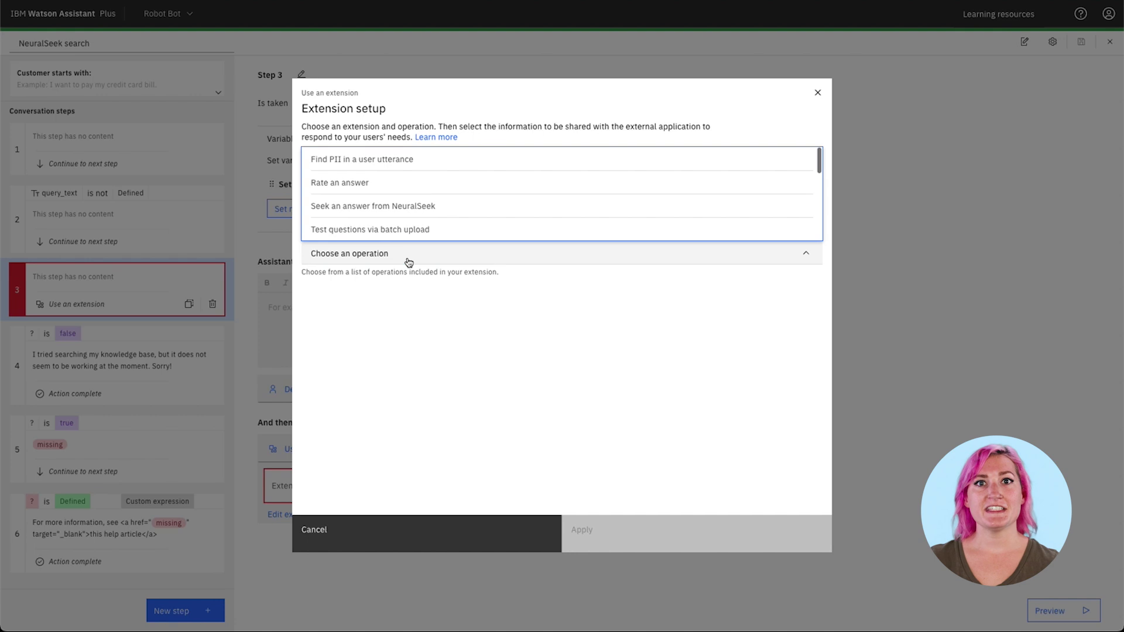
pyautogui.click(413, 206)
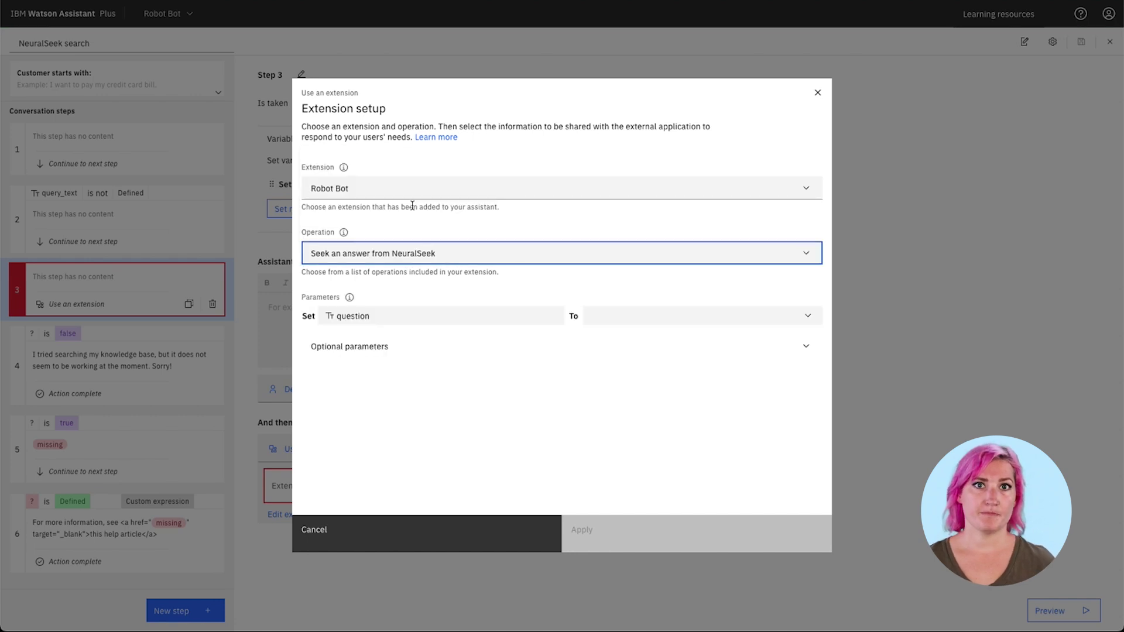
# Set the operation's question parameter to the query_text session variable and apply the extension setup
pyautogui.click(658, 324)
pyautogui.write('query_te')
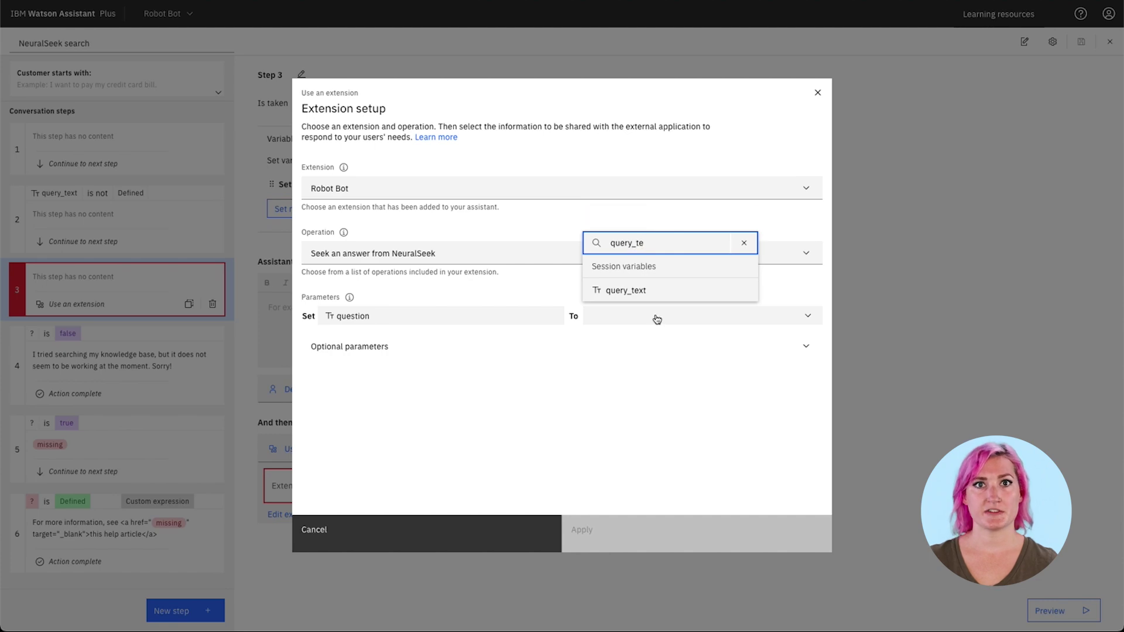
pyautogui.click(652, 292)
pyautogui.click(617, 532)
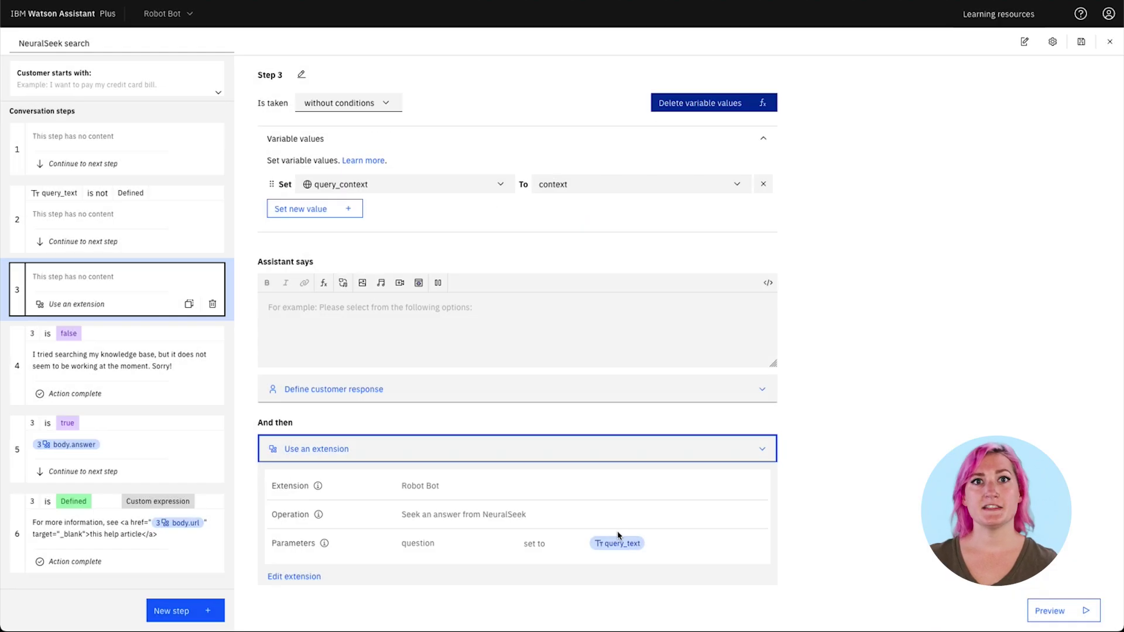
# Save and close the NeuralSeek search action, and open the assistant-set action "No action matches"
pyautogui.click(1081, 42)
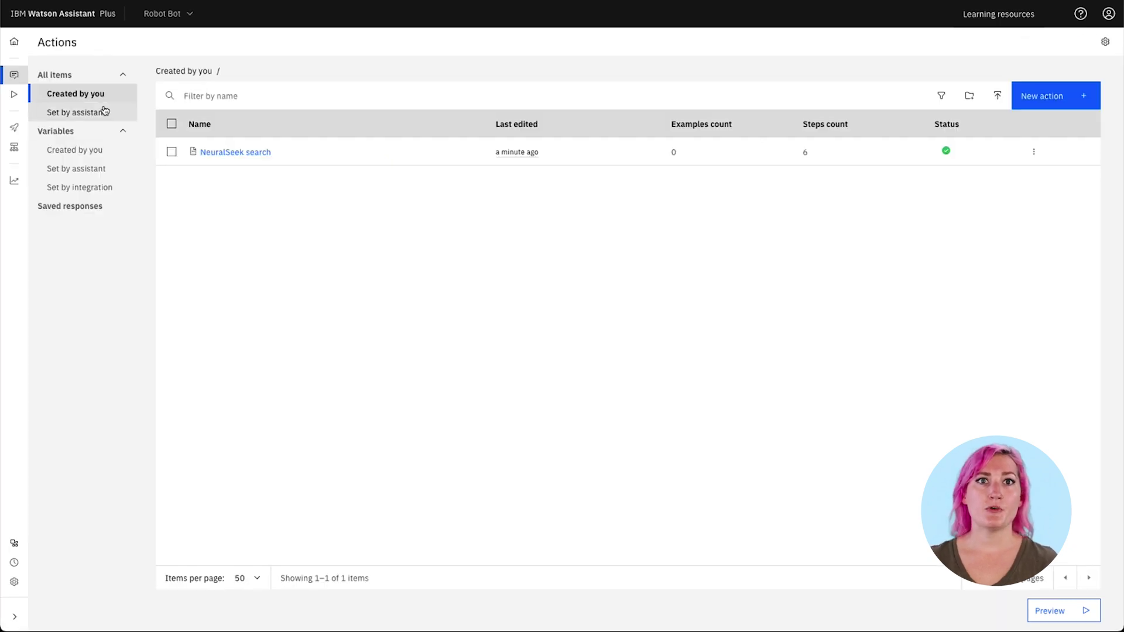
pyautogui.click(103, 112)
pyautogui.click(187, 144)
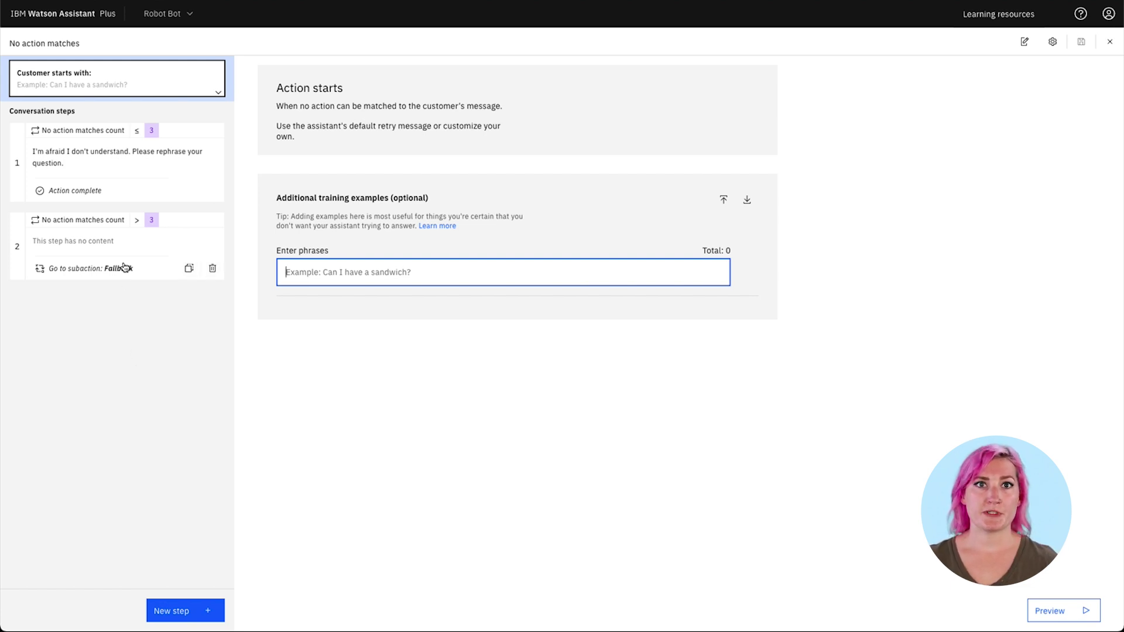
# Clear the assistant's response text in step 1 of the "No action matches" action
pyautogui.click(126, 171)
pyautogui.click(357, 364)
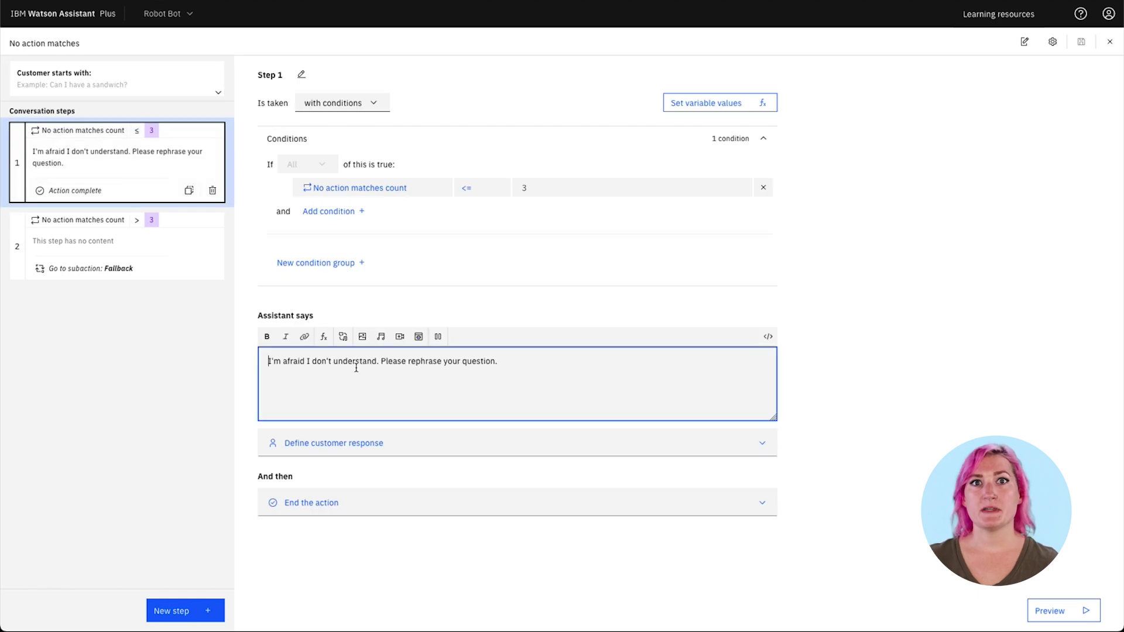
pyautogui.hotkey('ctrl', 'a')
pyautogui.press('BackSpace')
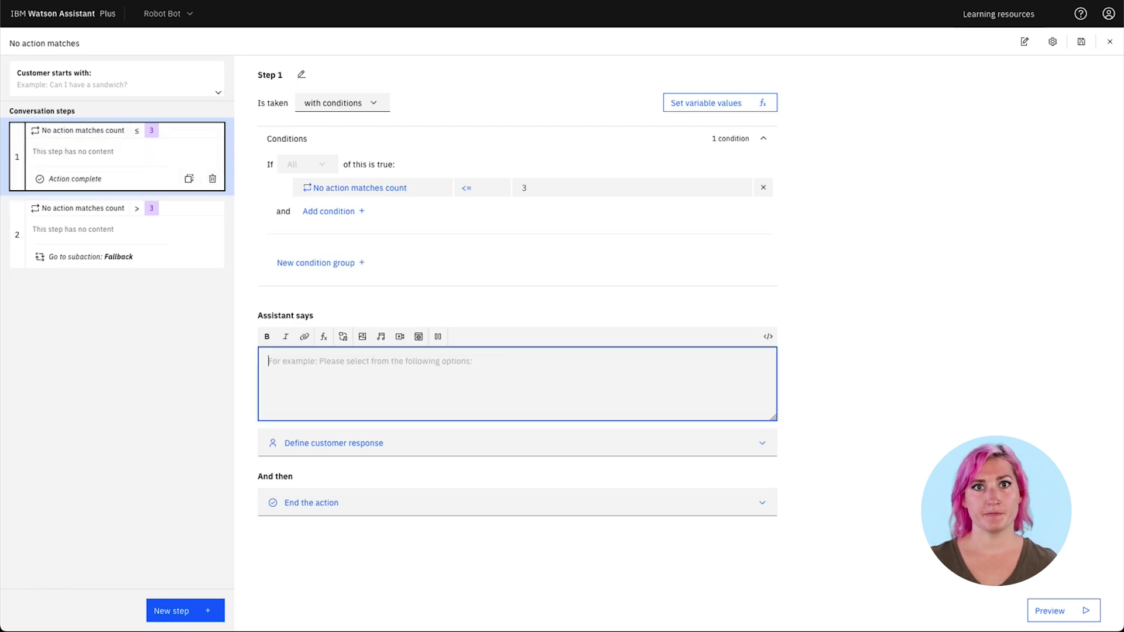
# Make step 1 go to the NeuralSeek search subaction, without ending the action after it completes, and save the action
pyautogui.click(376, 504)
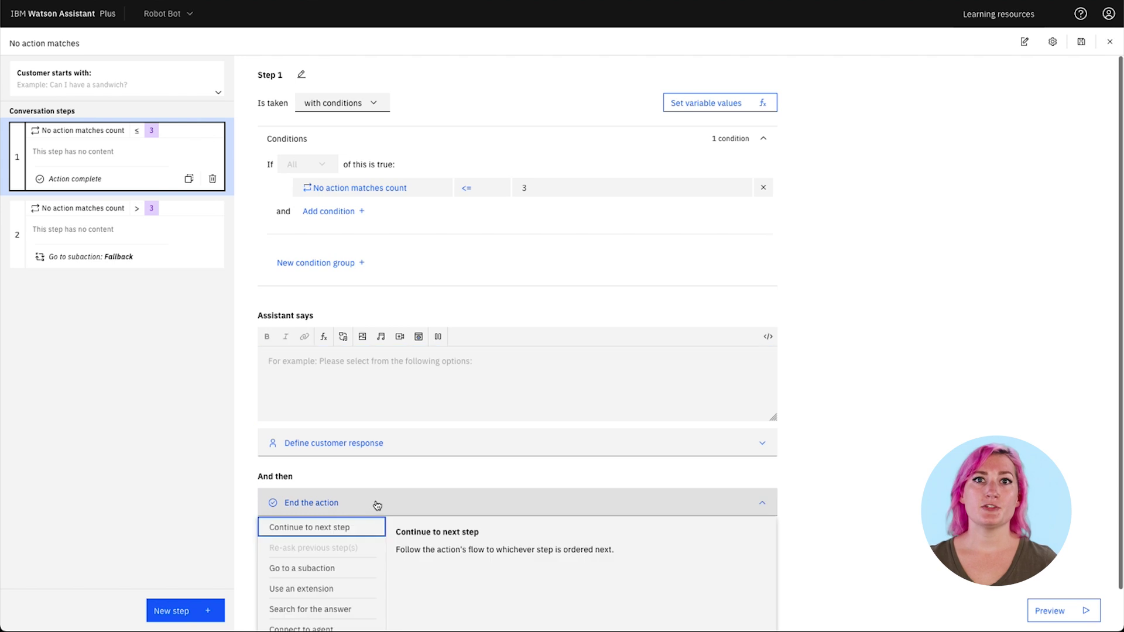
pyautogui.click(319, 528)
pyautogui.click(470, 304)
pyautogui.click(454, 351)
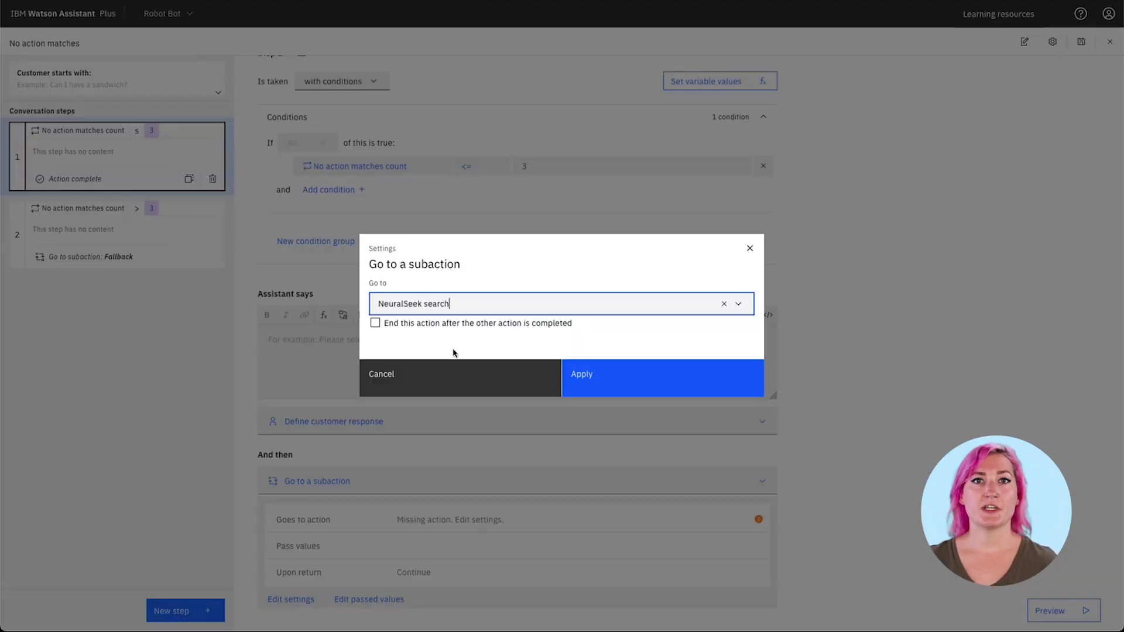
pyautogui.click(648, 378)
pyautogui.click(1081, 42)
# Test the assistant in the preview chat by asking "How do I change the filter?" and "How often should I change the mopping pad?"
pyautogui.click(1051, 611)
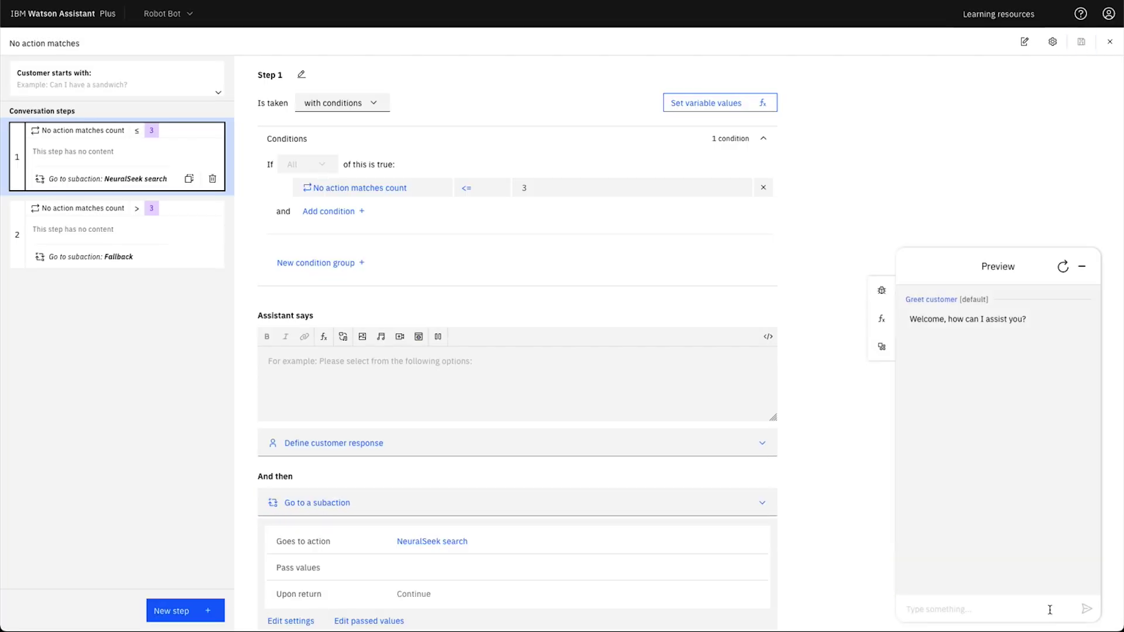
pyautogui.click(1050, 610)
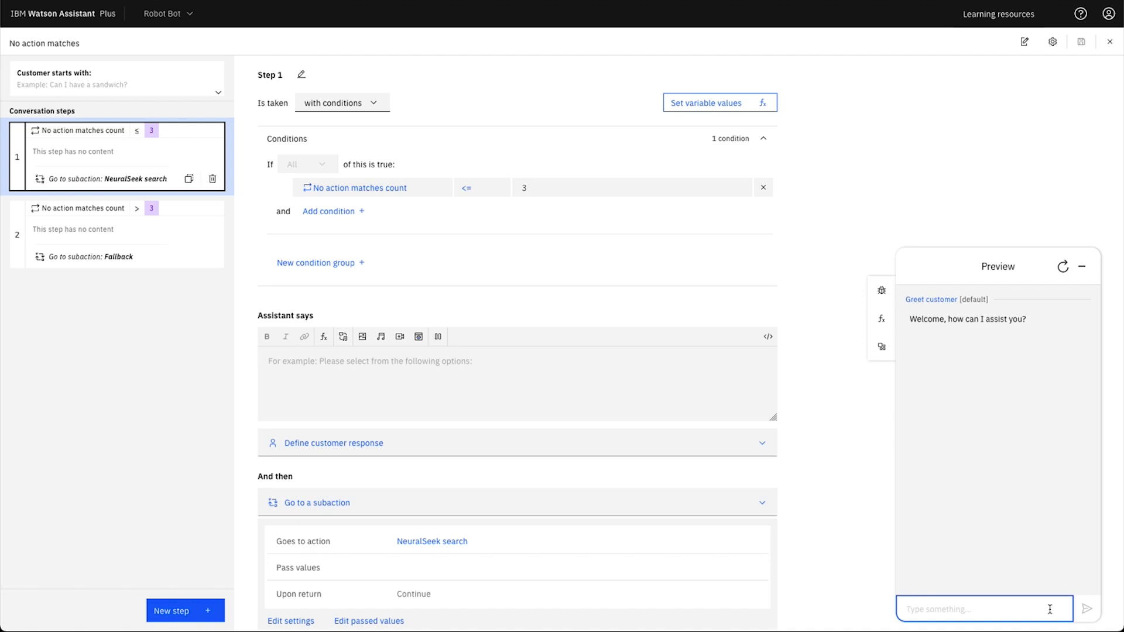
pyautogui.write('How do I chang')
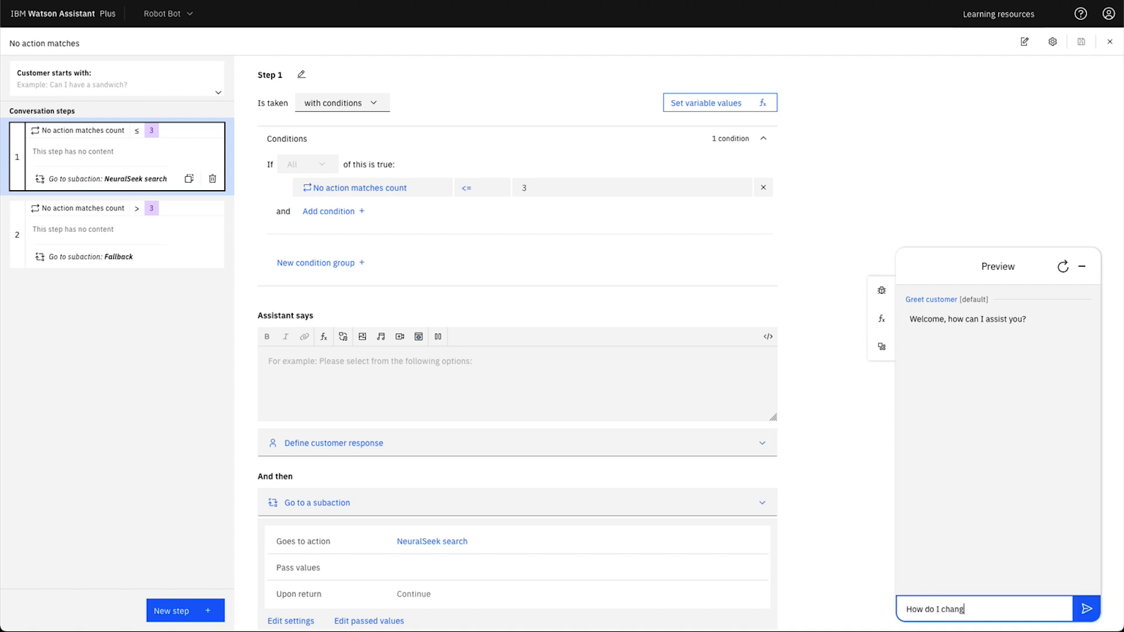
pyautogui.write('e the filter?')
pyautogui.press('Return')
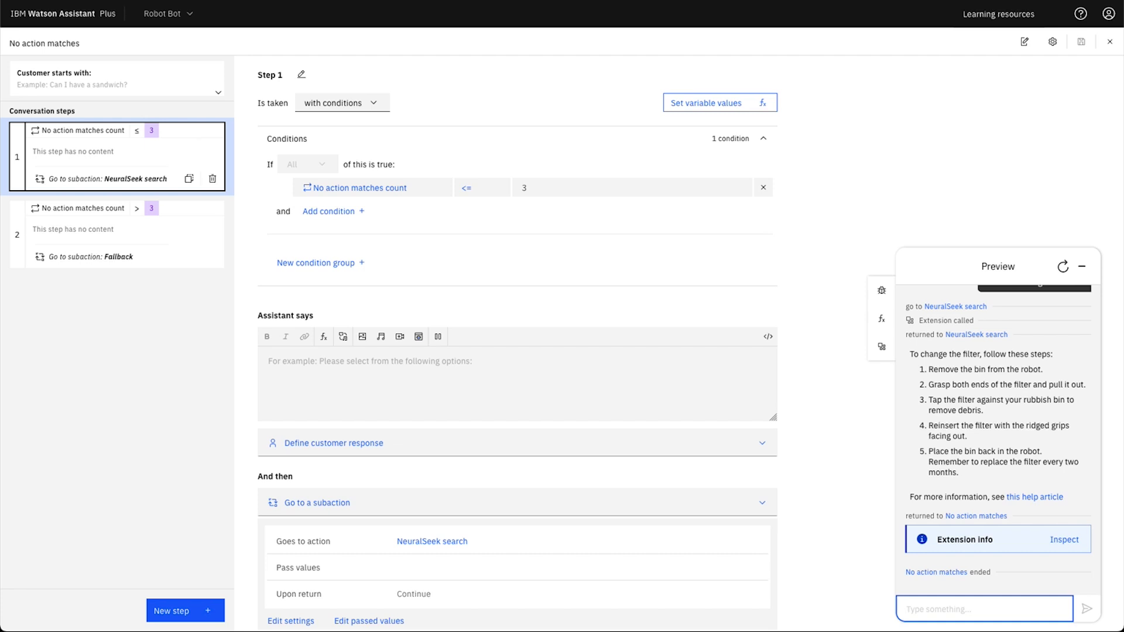
pyautogui.write('How often should I change the mopping pad?')
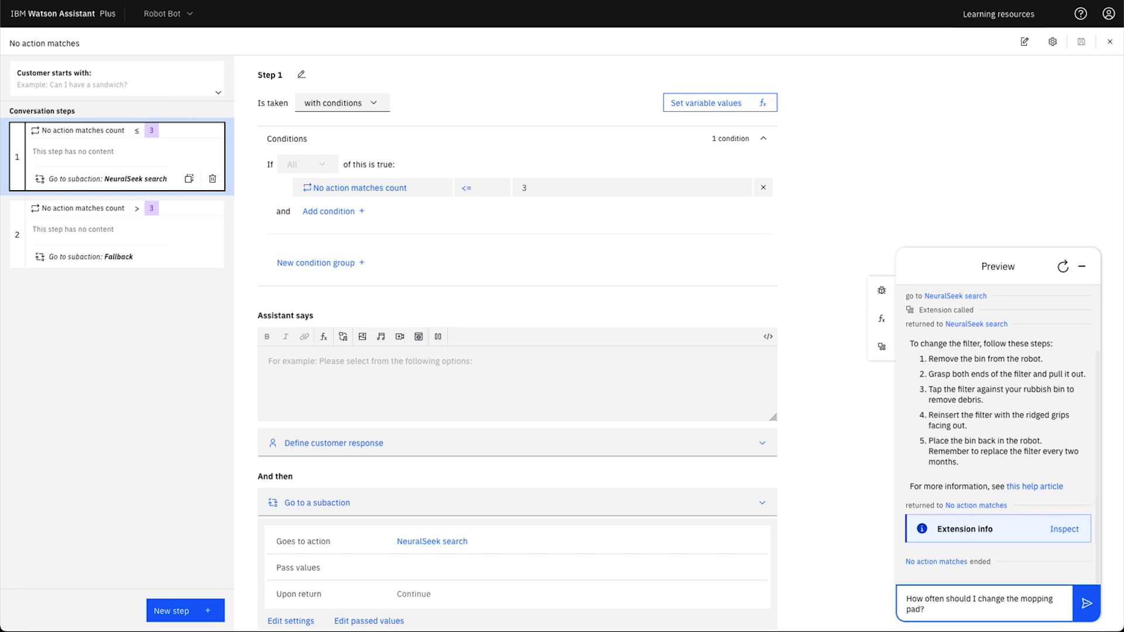
pyautogui.press('Return')
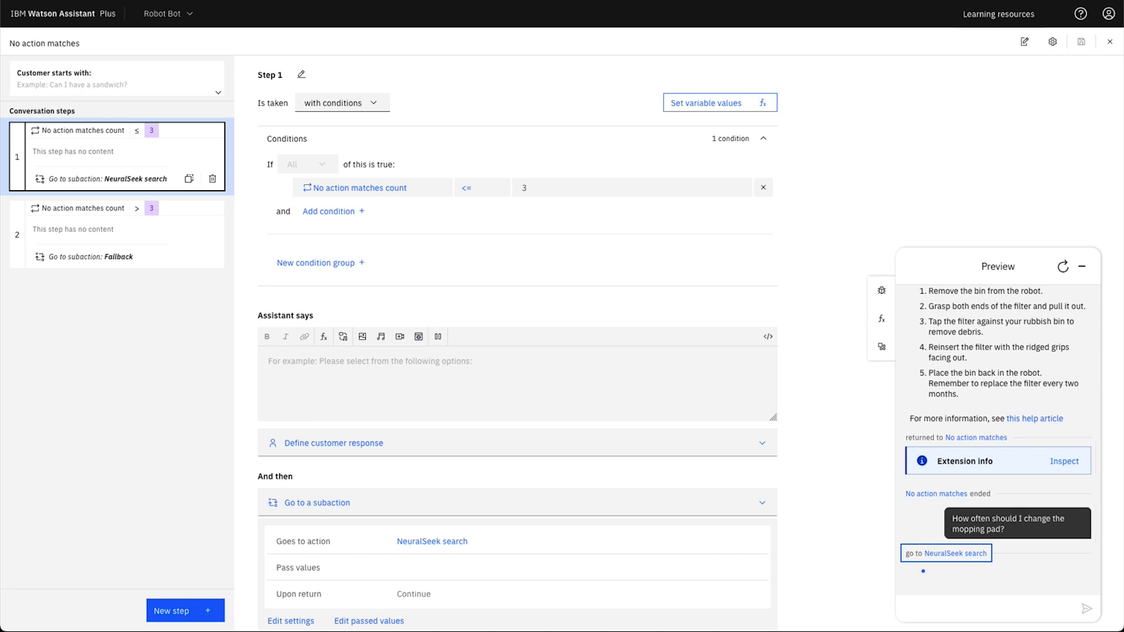